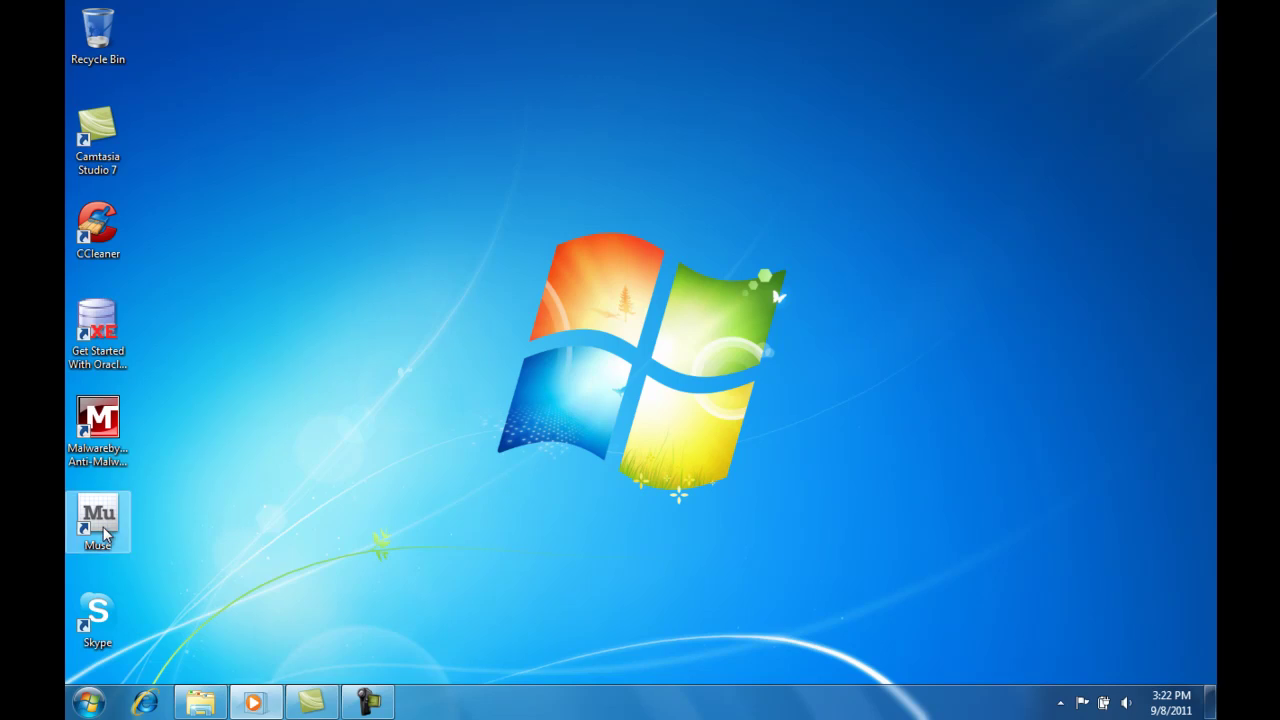
Launch Adobe Muse from its desktop shortcut to reach the welcome screen.
double_click(104, 534)
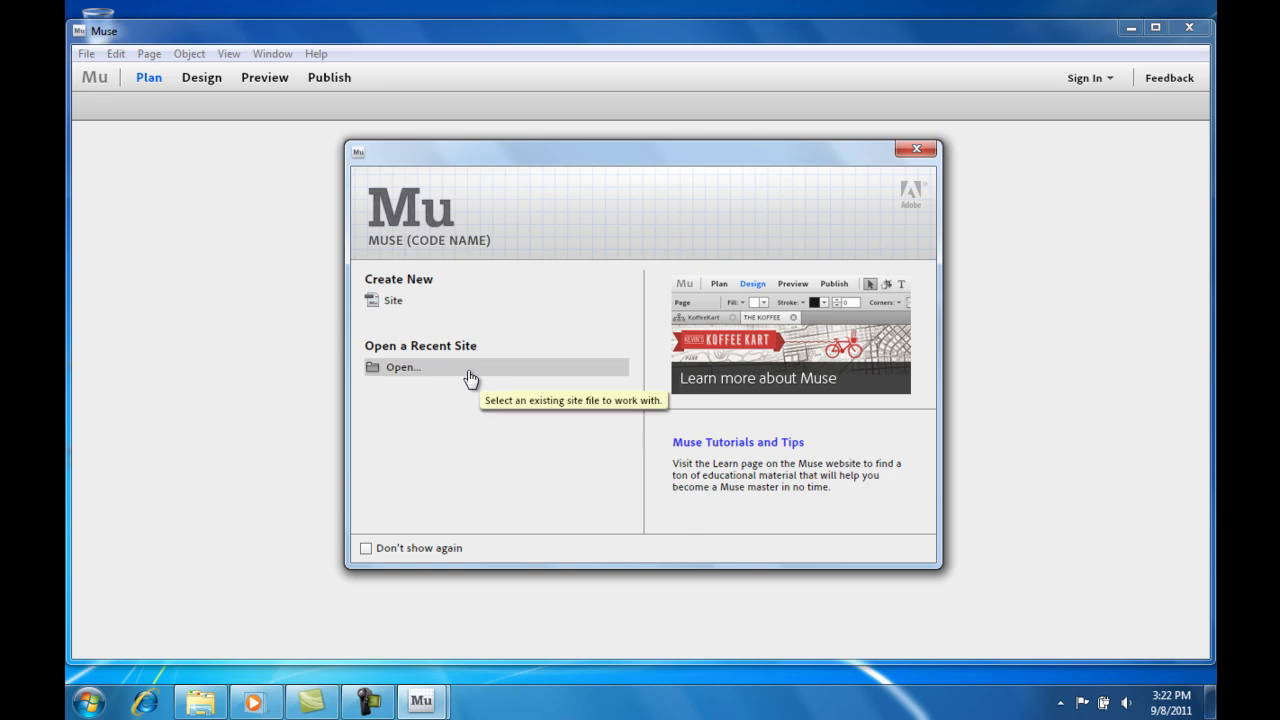
Create a new 960-wide site with 2 columns of 450 width.
click(405, 304)
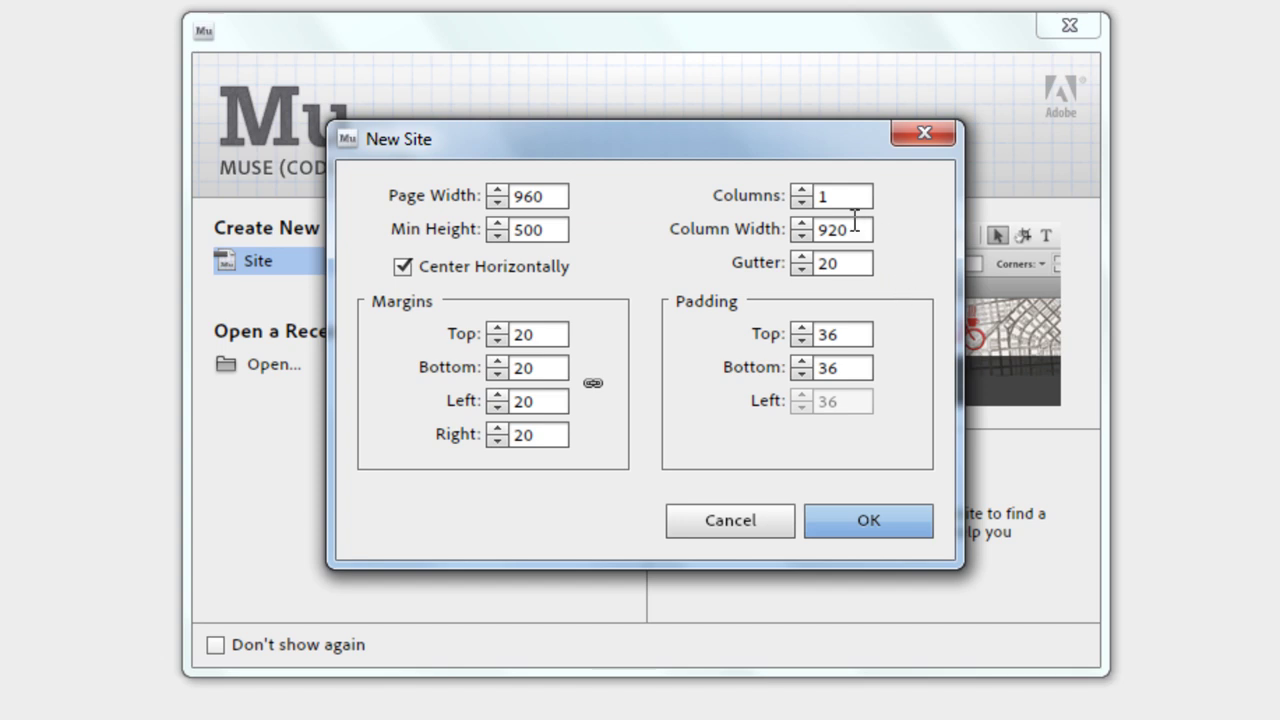
click(803, 190)
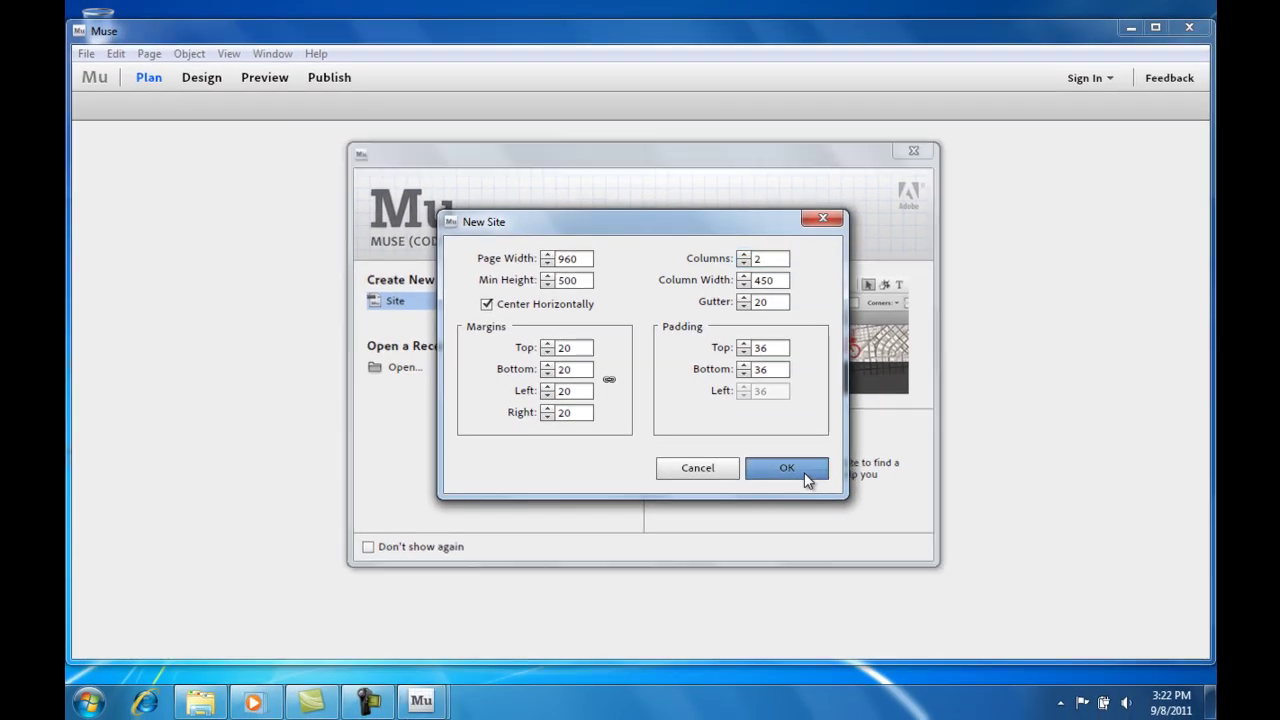
click(787, 469)
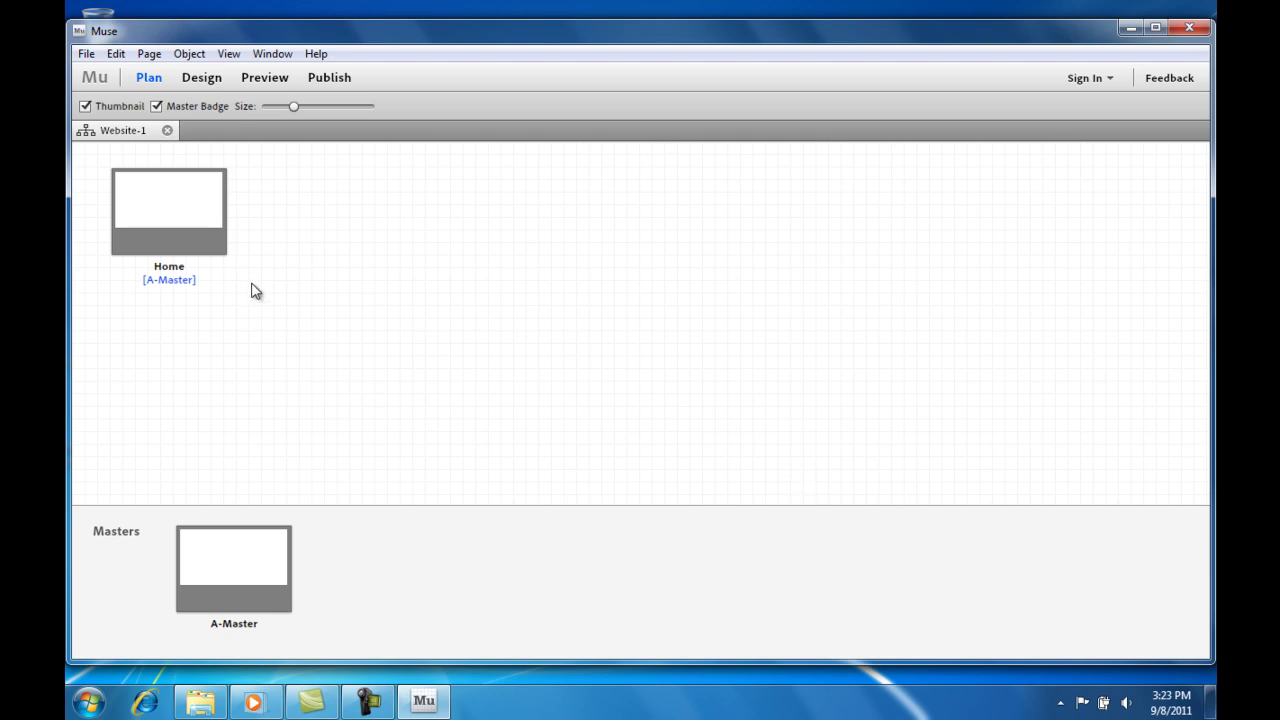
Add three pages named About, Services and Contact after the Home thumbnail.
click(238, 212)
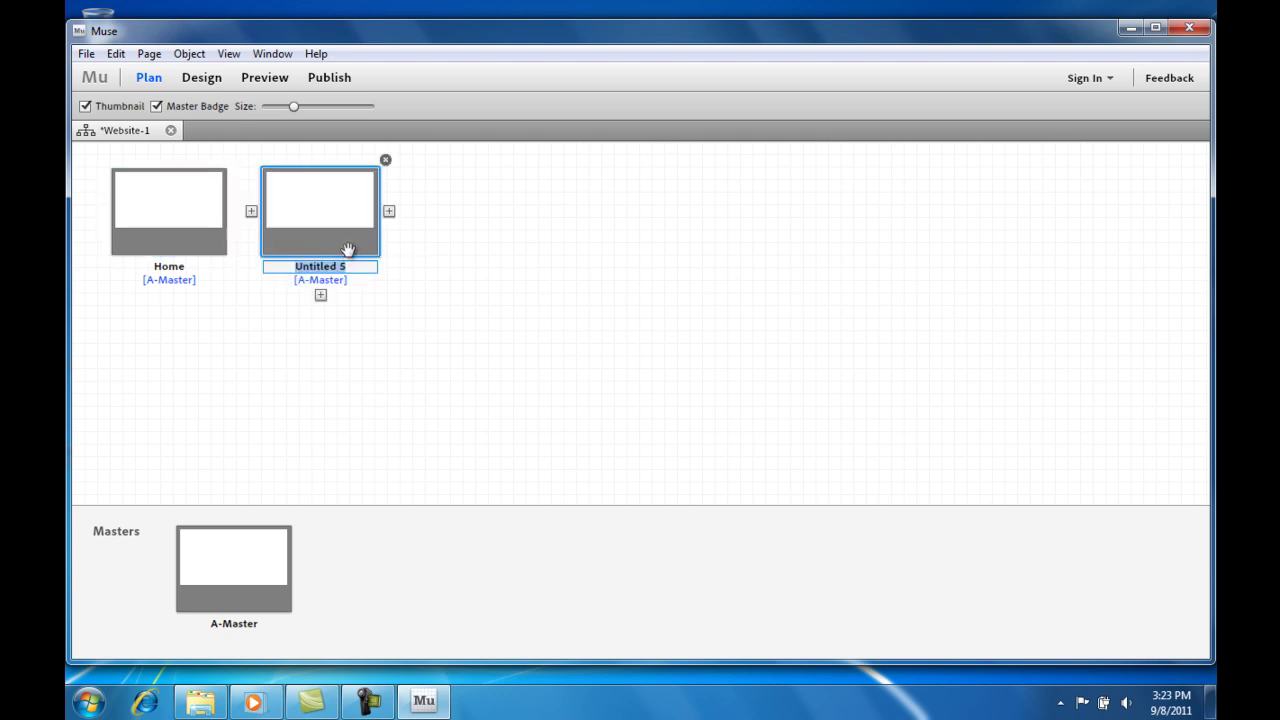
text(About)
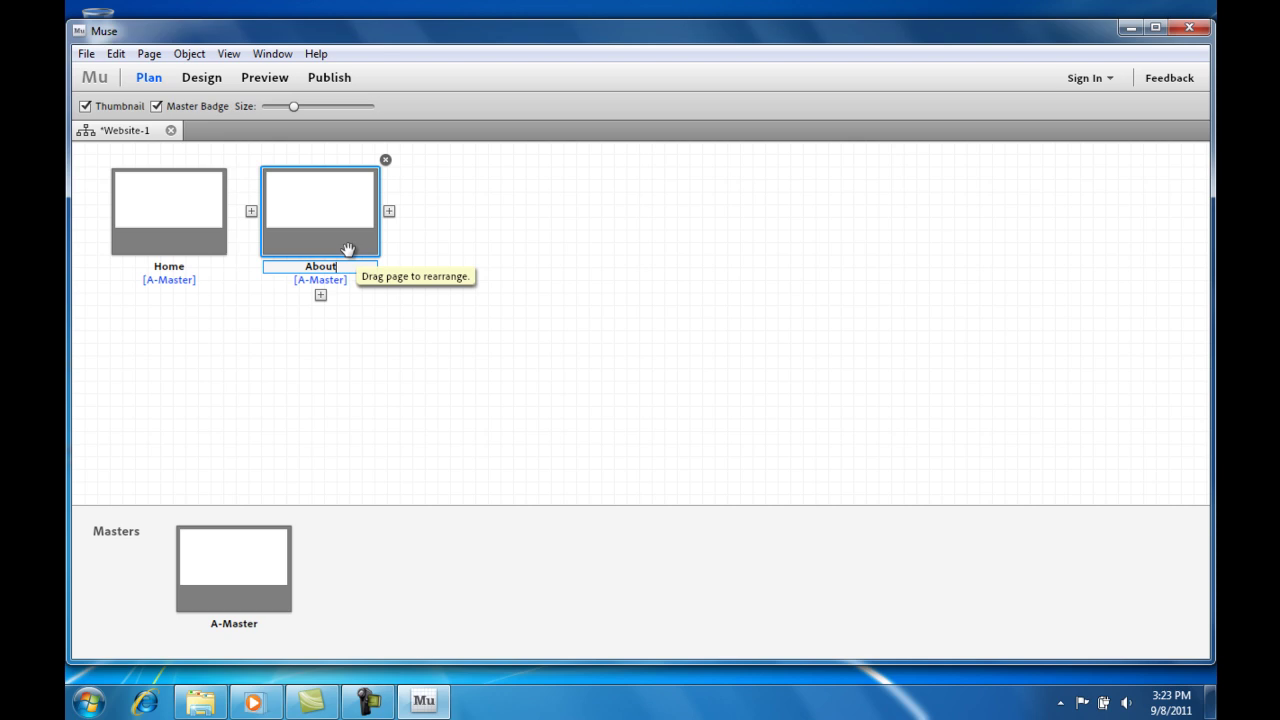
click(389, 211)
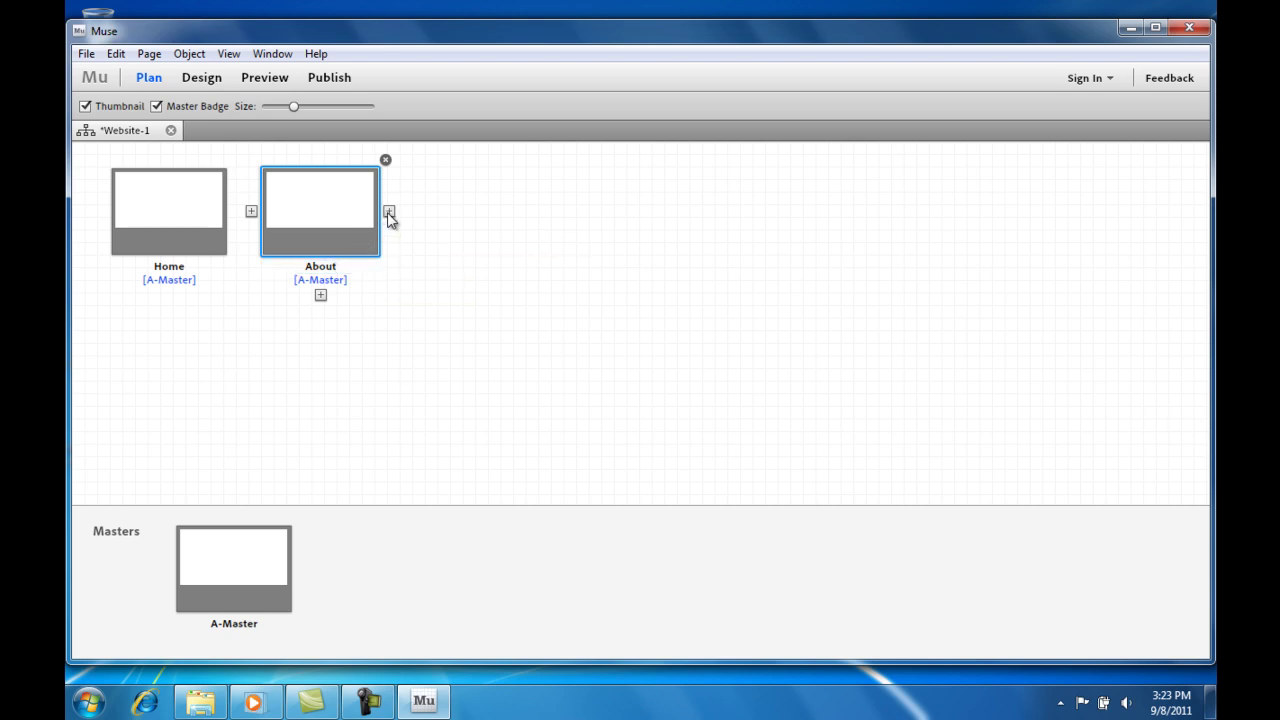
text(Ser)
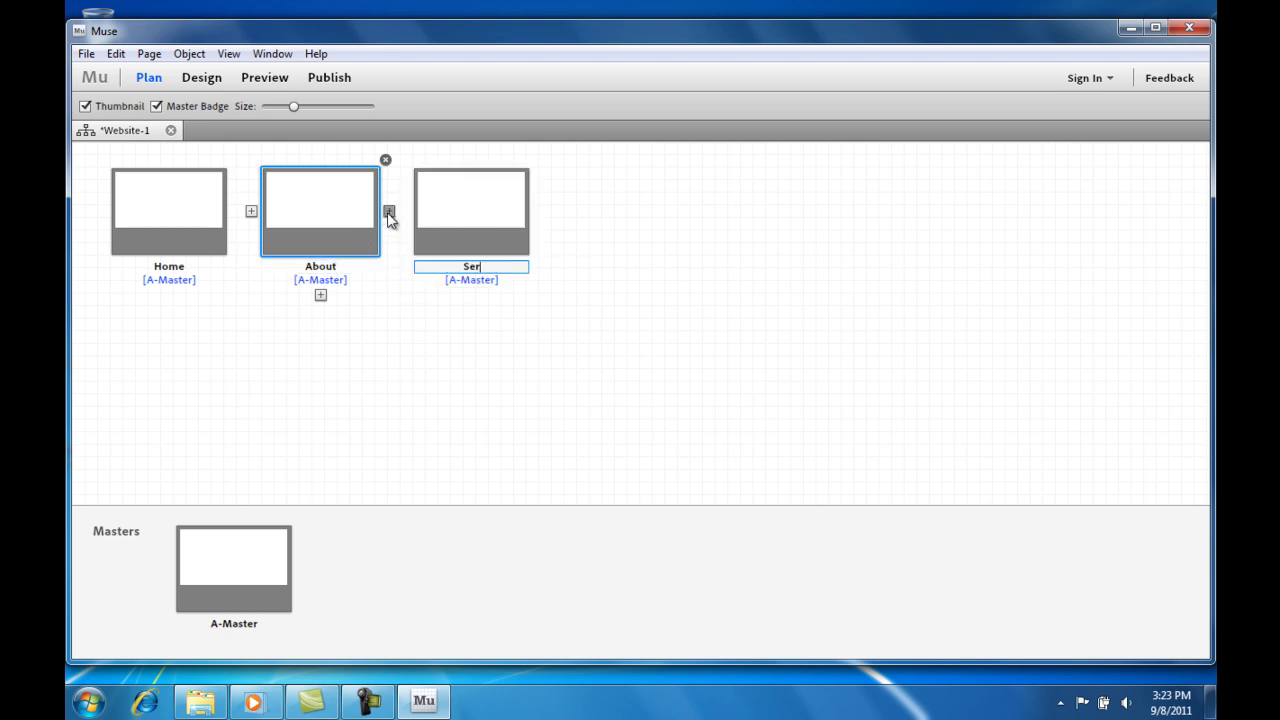
text(vices)
key(Return)
click(540, 211)
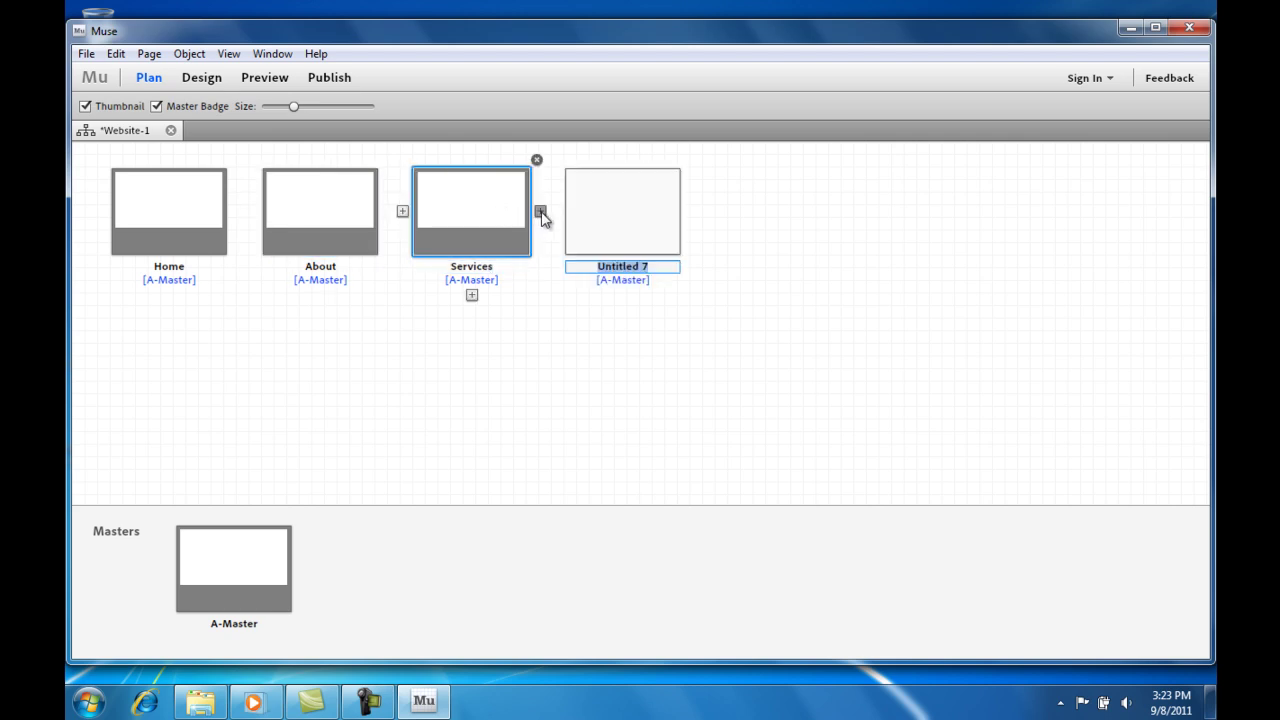
text(Contact)
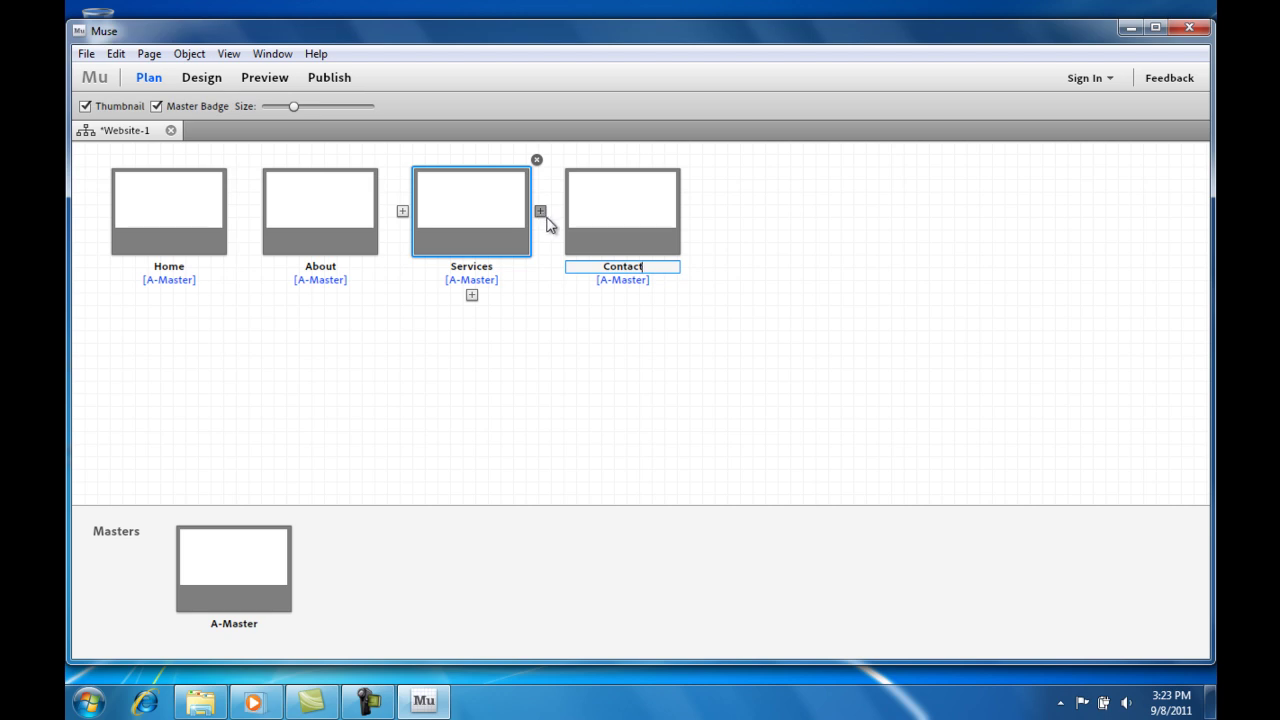
key(Return)
click(578, 280)
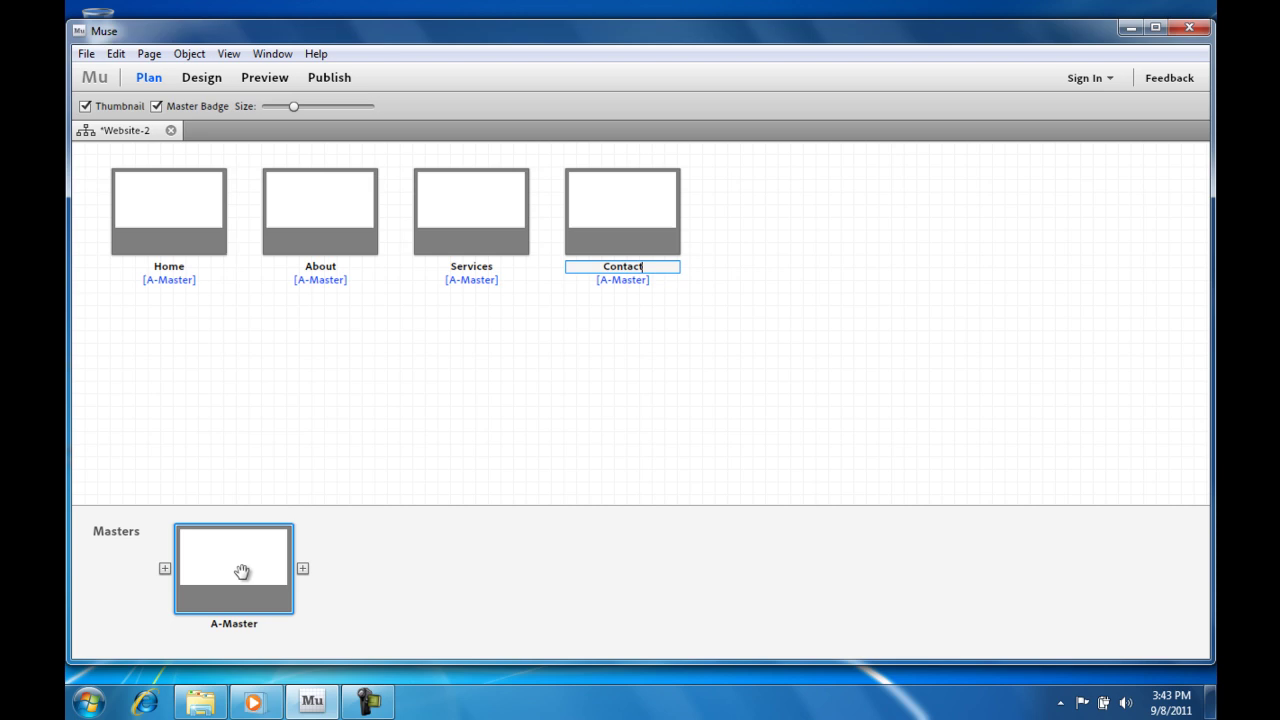
Open A-Master in Design view and dock the panel group at the right edge.
double_click(242, 572)
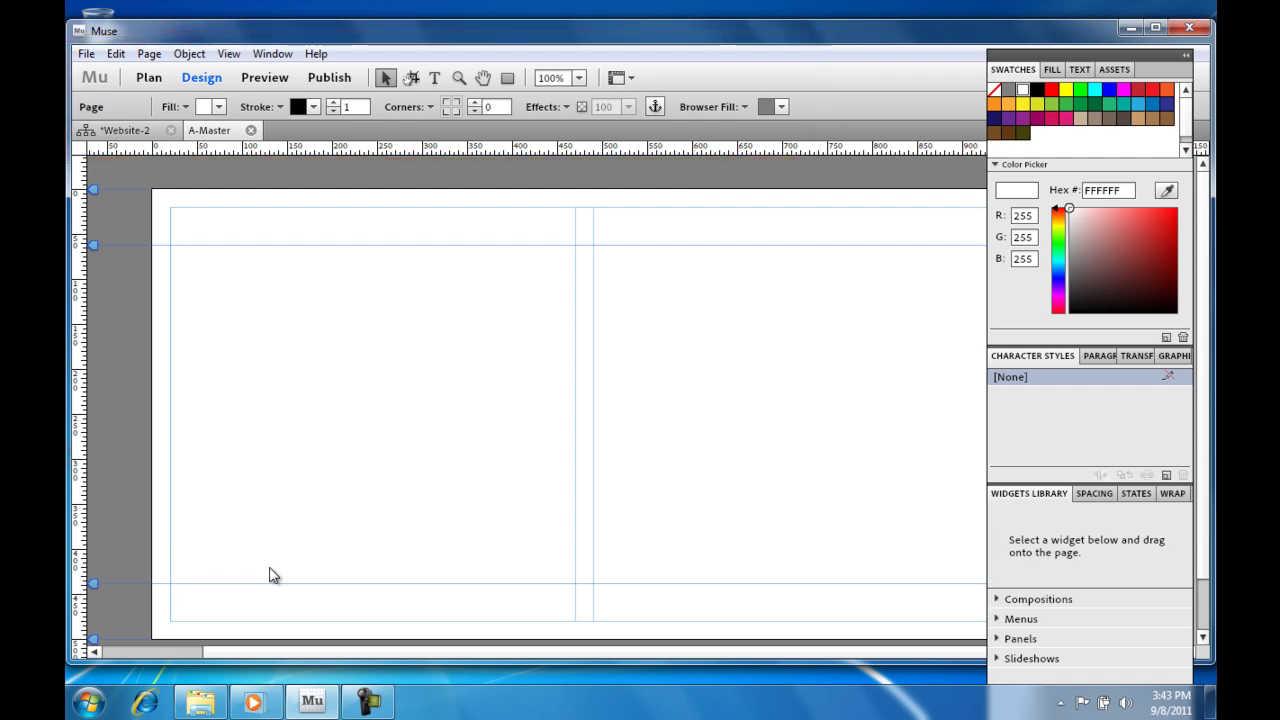
click(1187, 56)
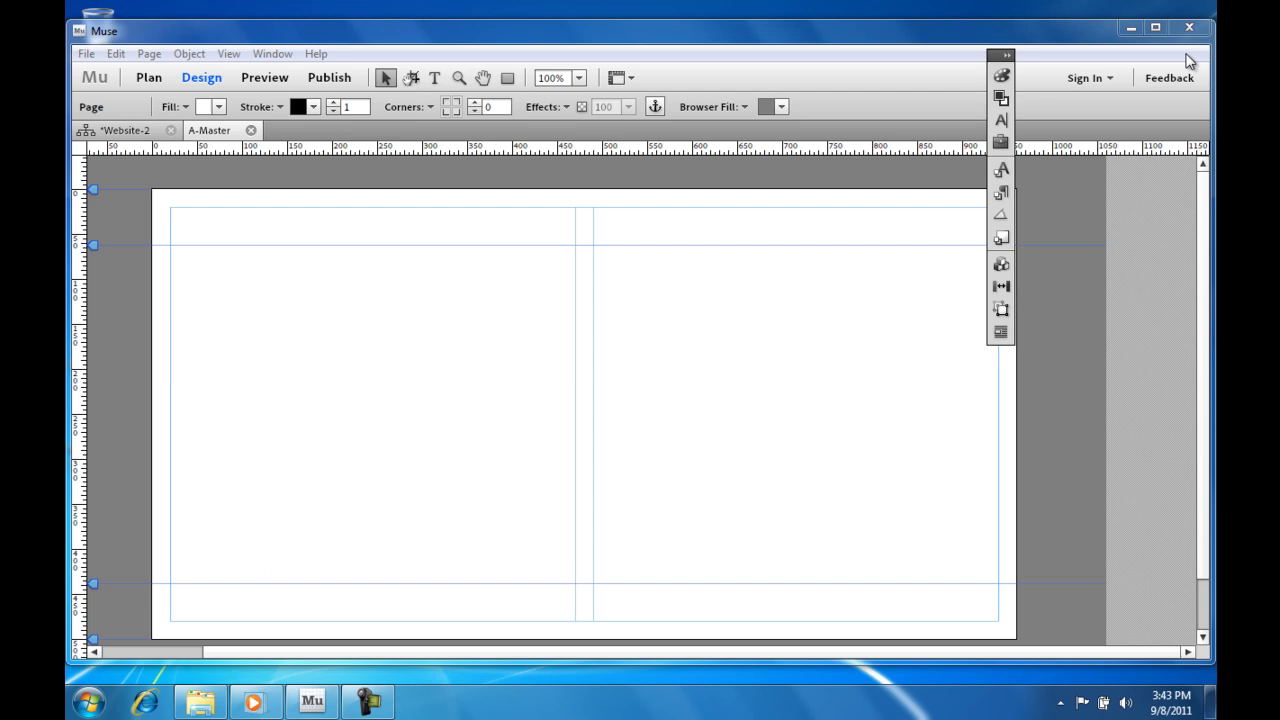
click(1008, 57)
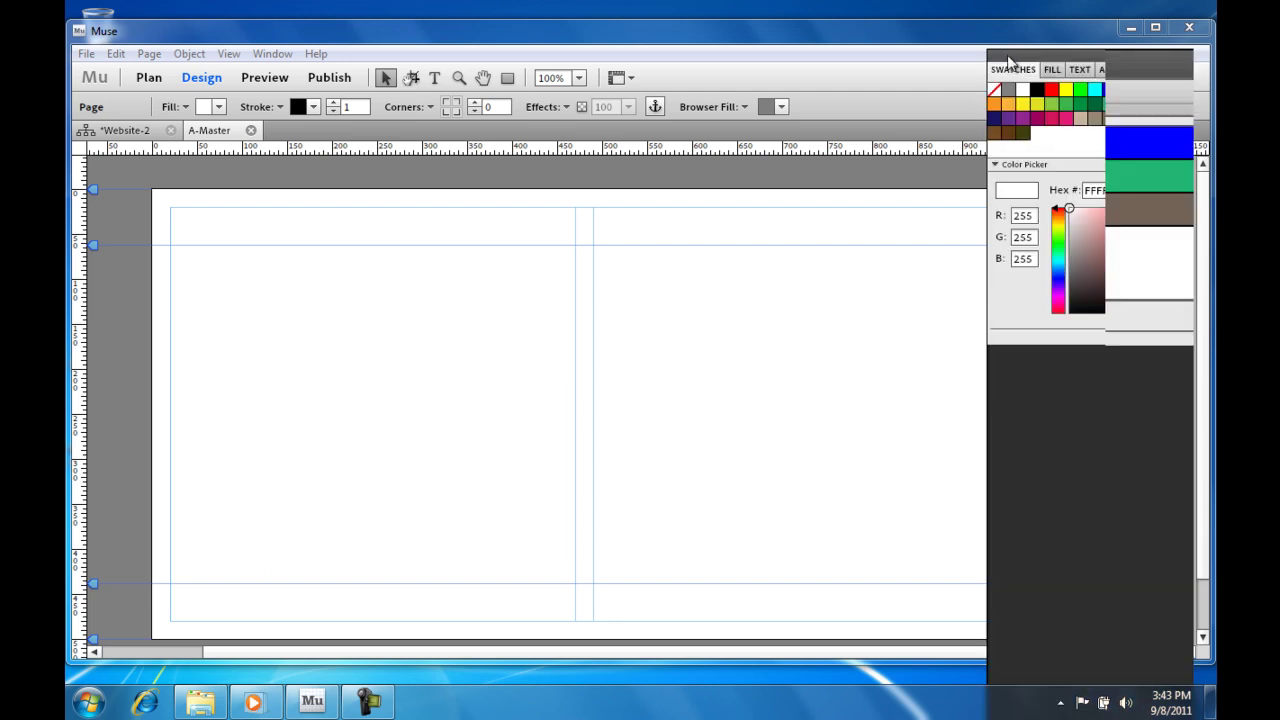
drag(1072, 60, 1093, 14)
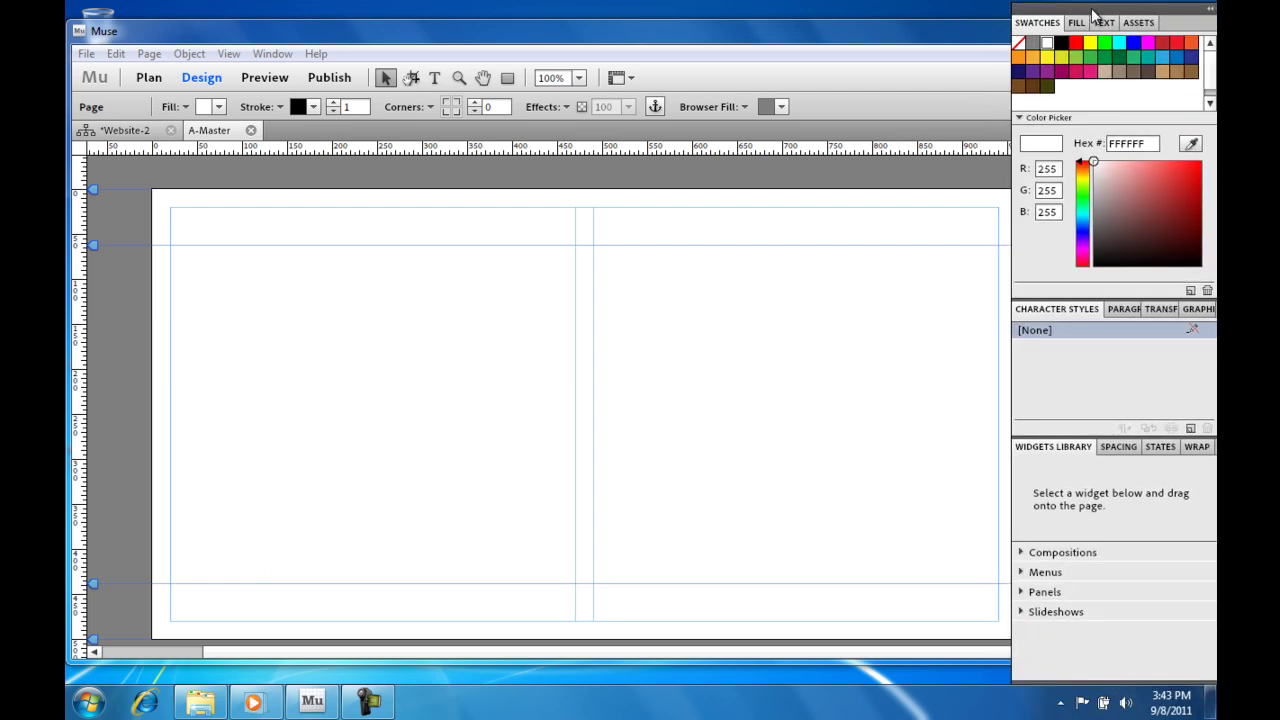
Set the browser background to white and the page fill to the palm_trees1 image.
click(781, 106)
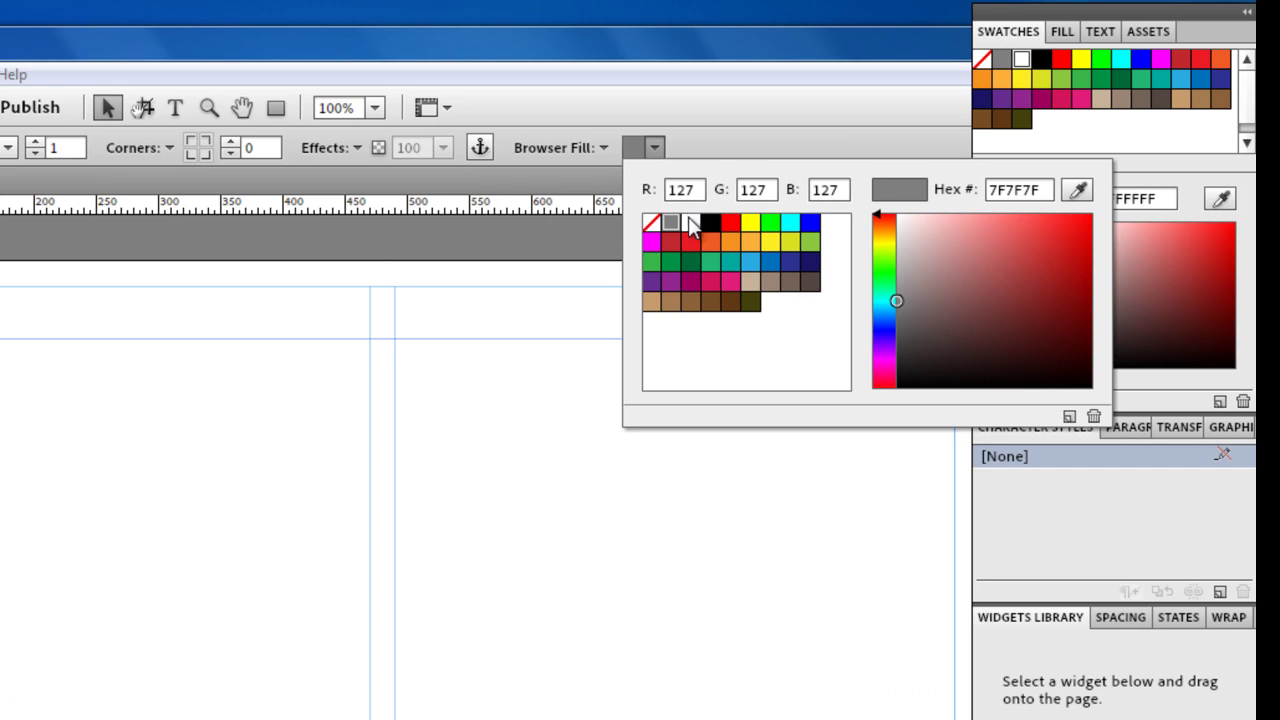
click(693, 224)
click(694, 149)
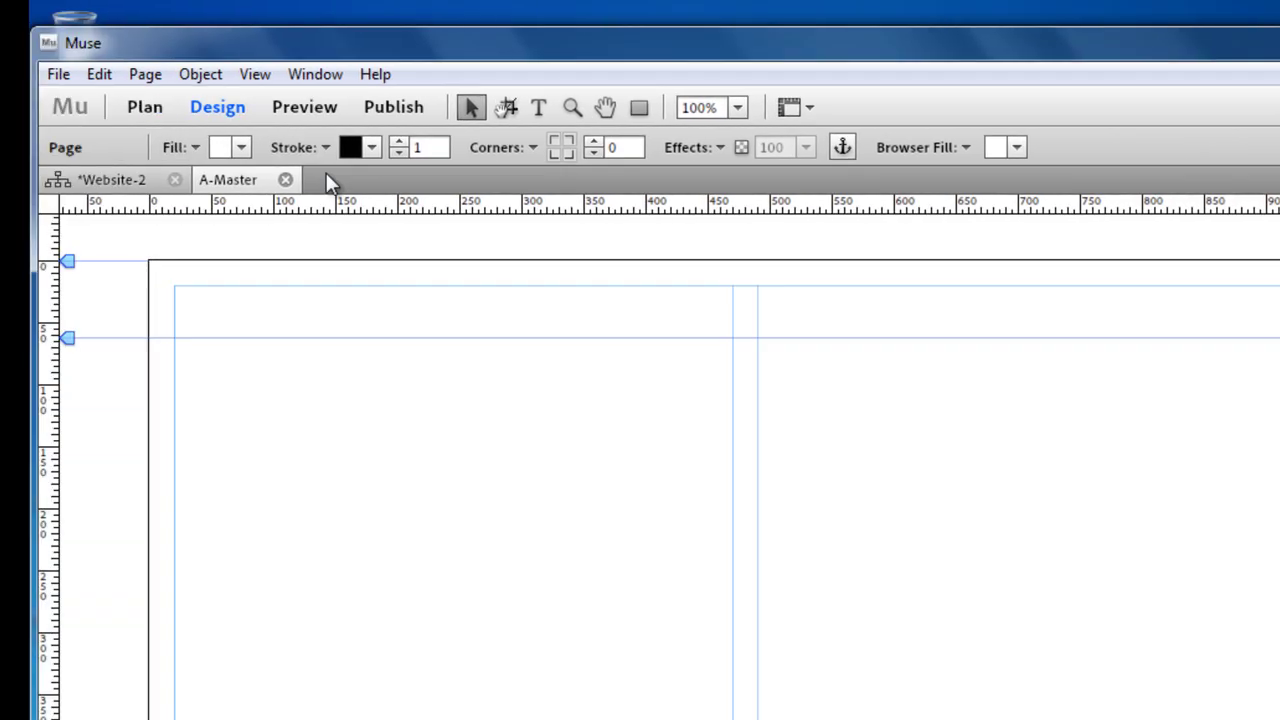
click(194, 148)
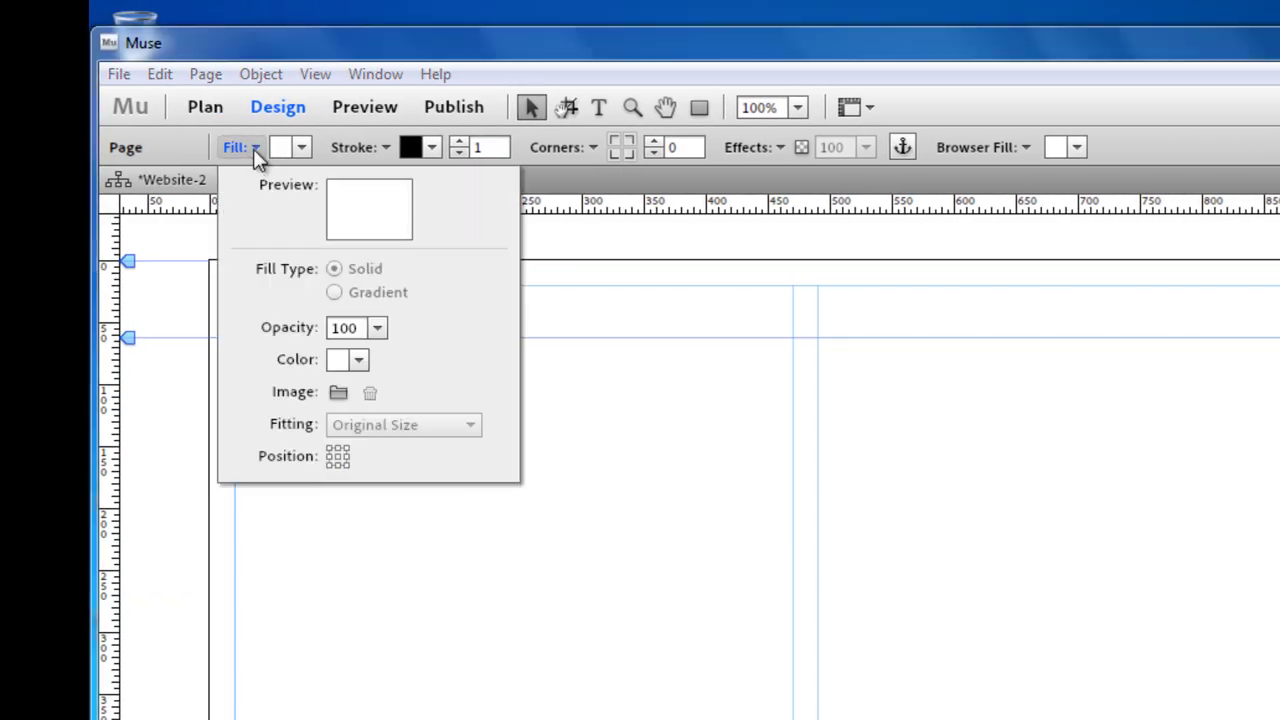
click(338, 392)
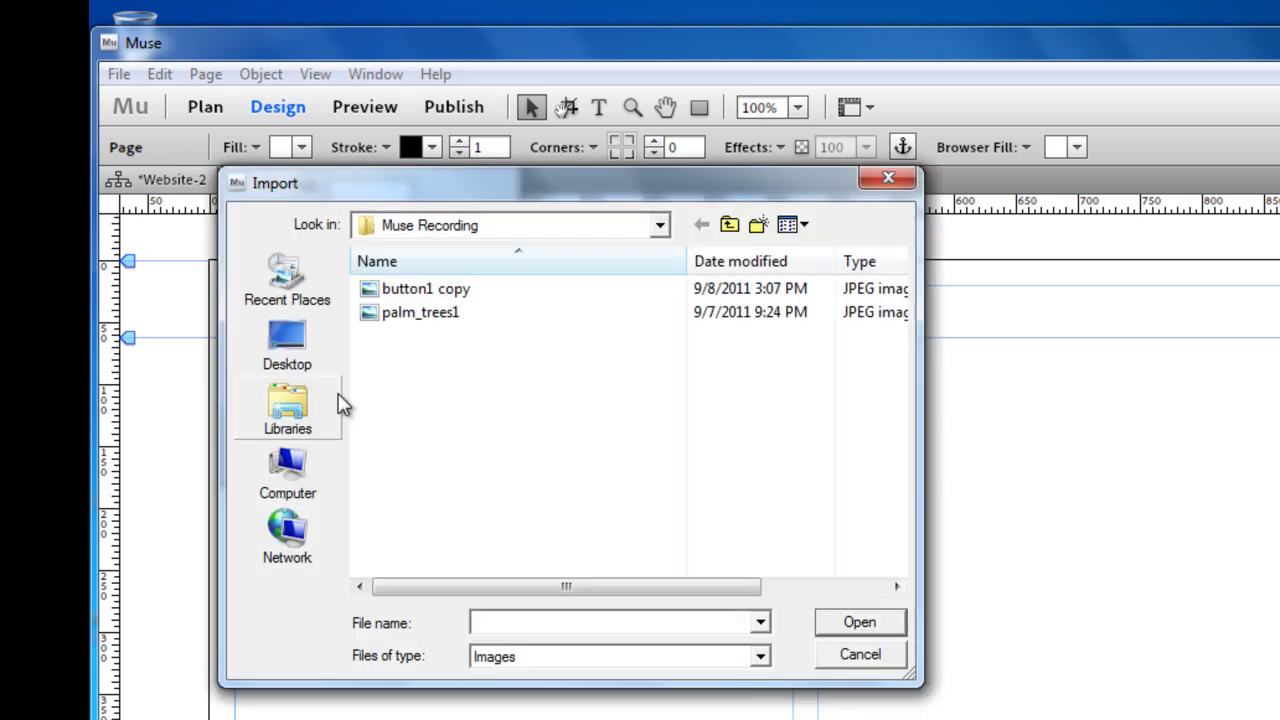
double_click(412, 314)
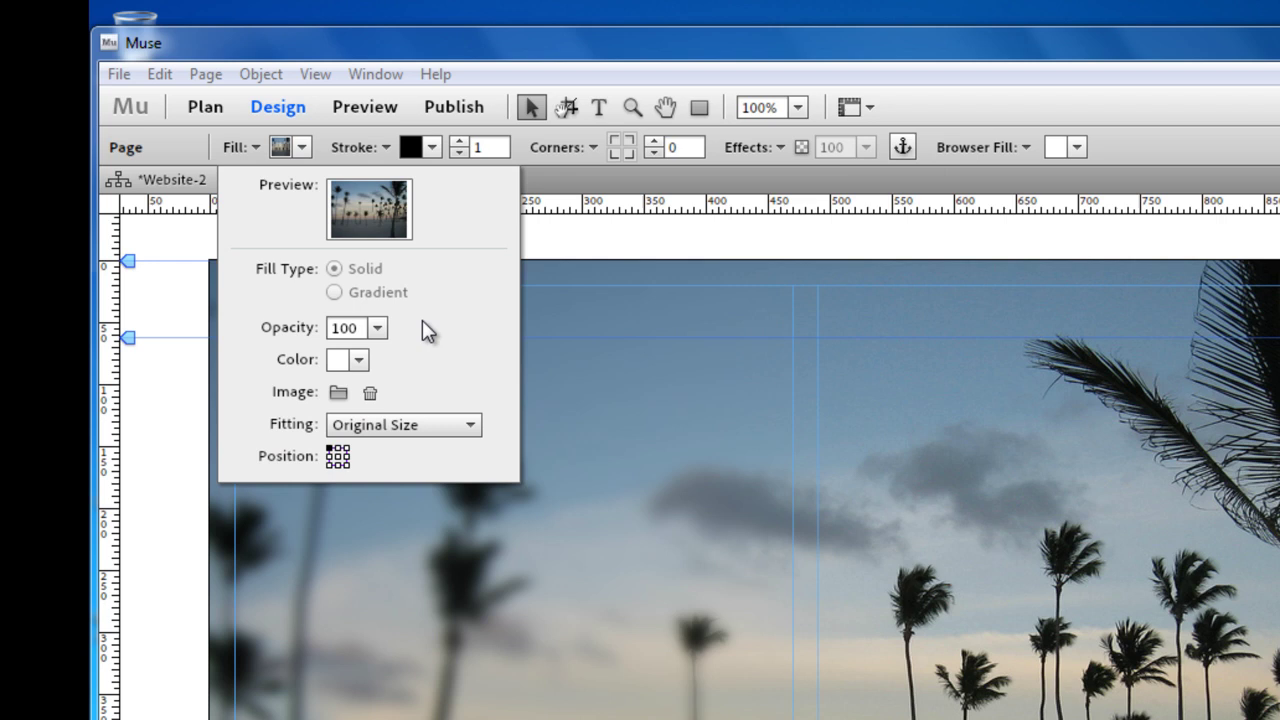
click(540, 192)
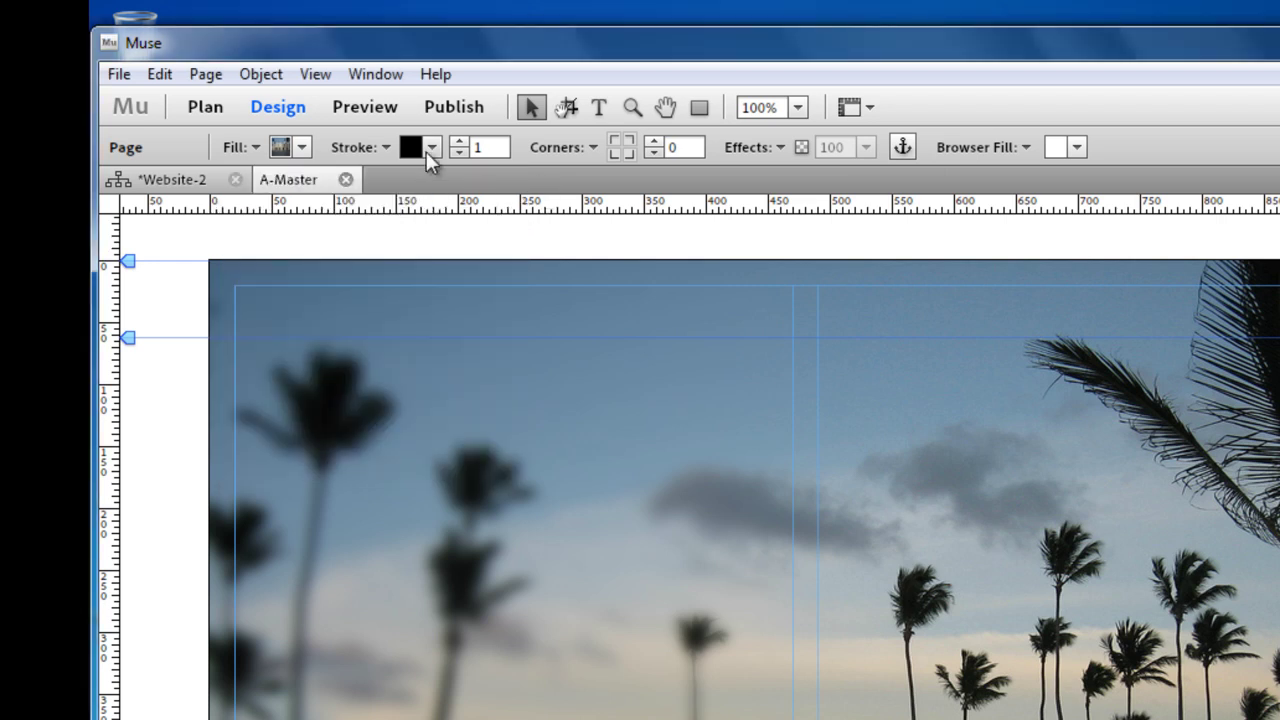
Set the page stroke to none, then preview the master page and return to Design.
click(430, 147)
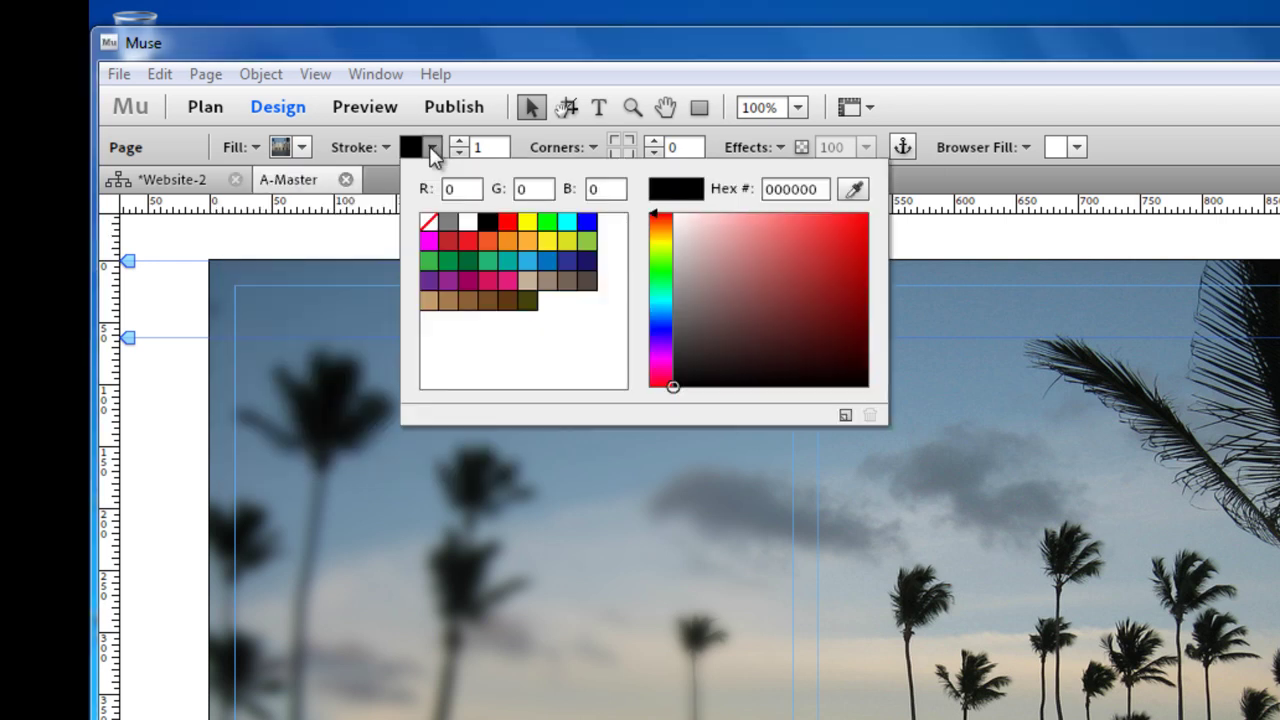
click(429, 220)
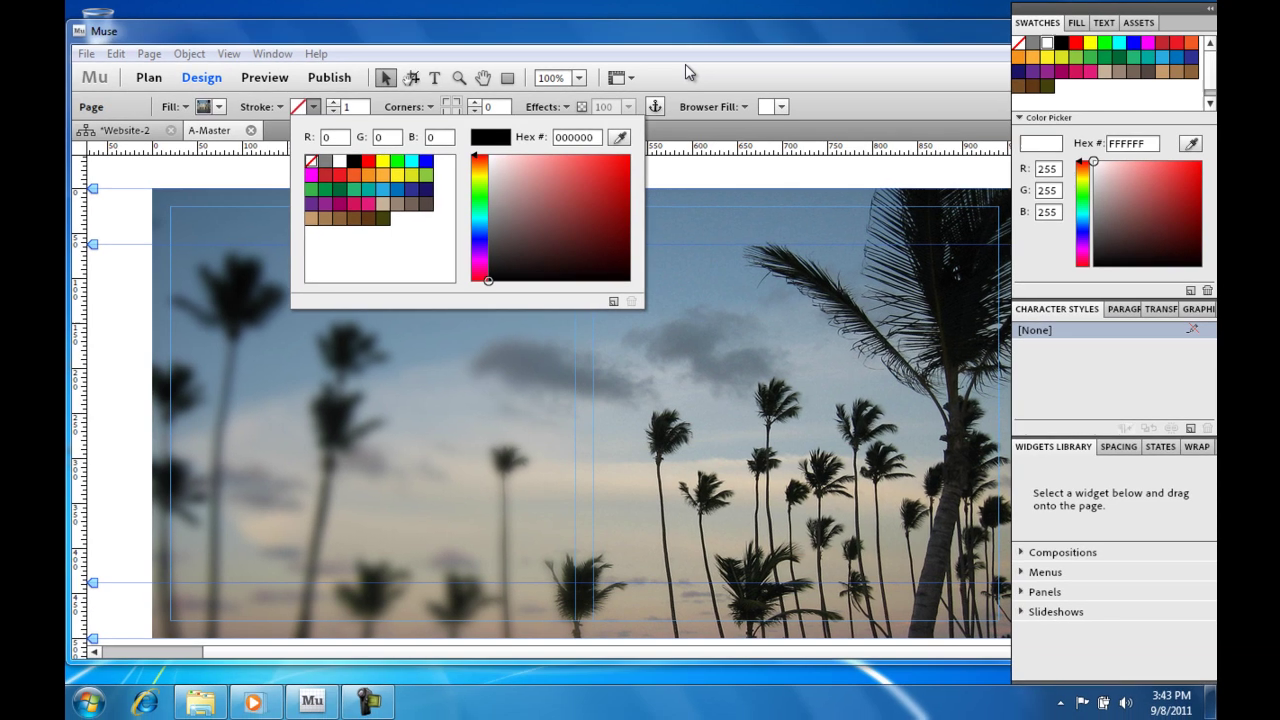
click(685, 66)
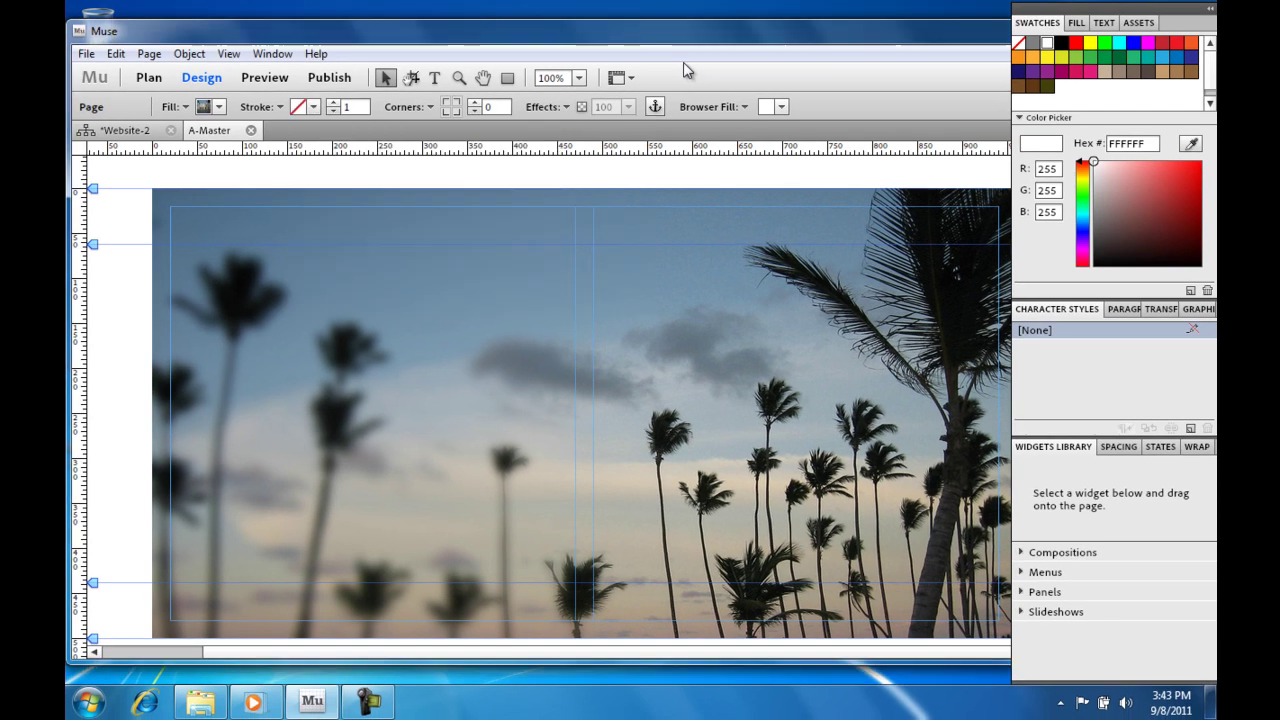
click(264, 78)
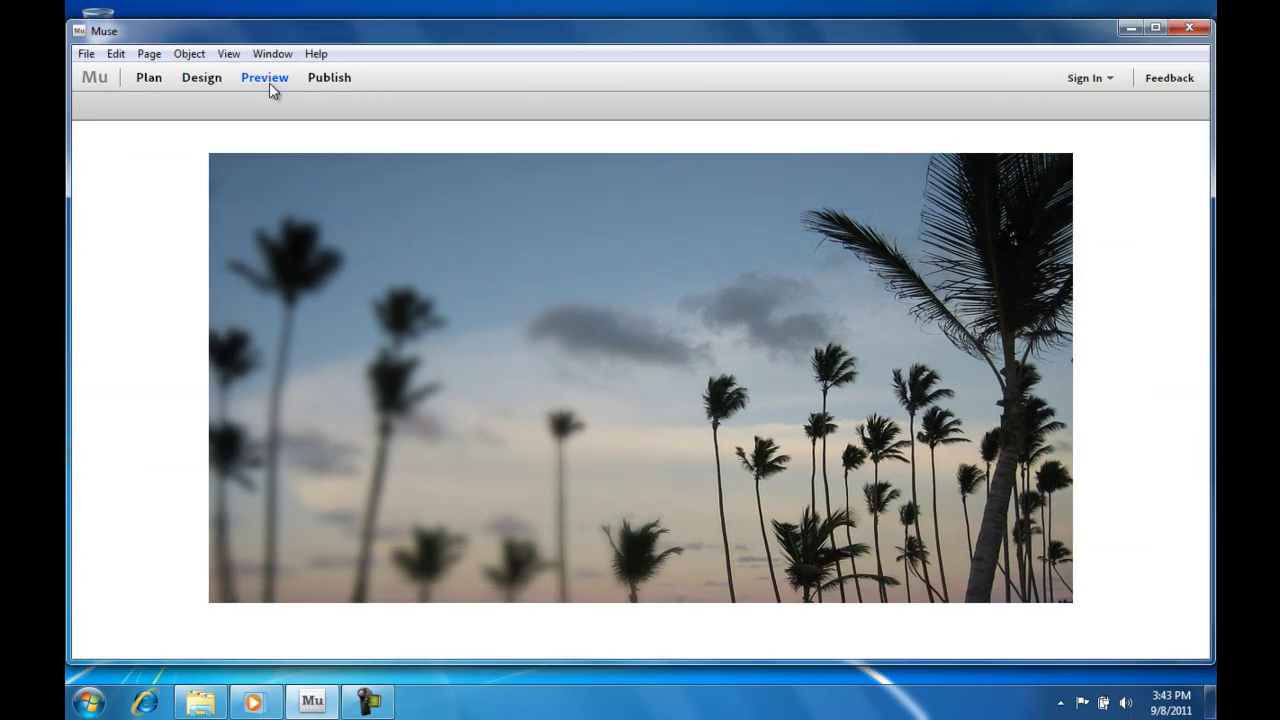
click(210, 79)
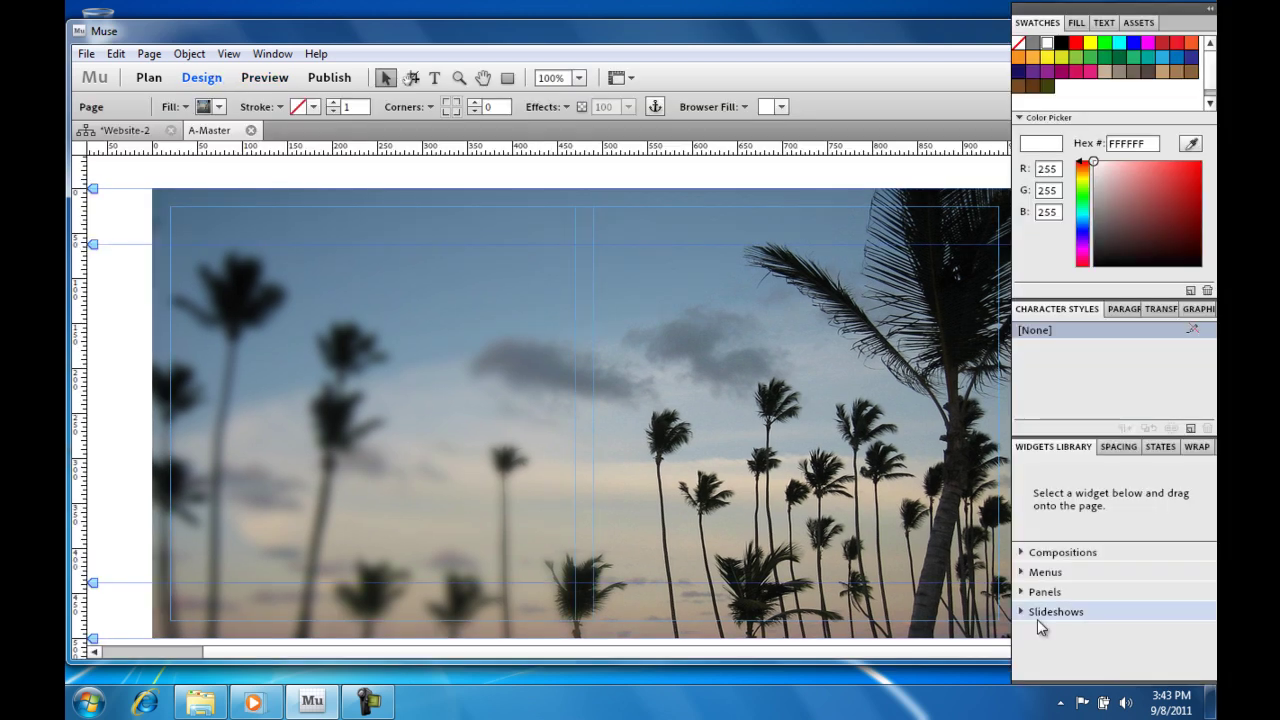
Place a Bar menu widget at the page's top-left and stretch it to 960 px wide.
click(1022, 573)
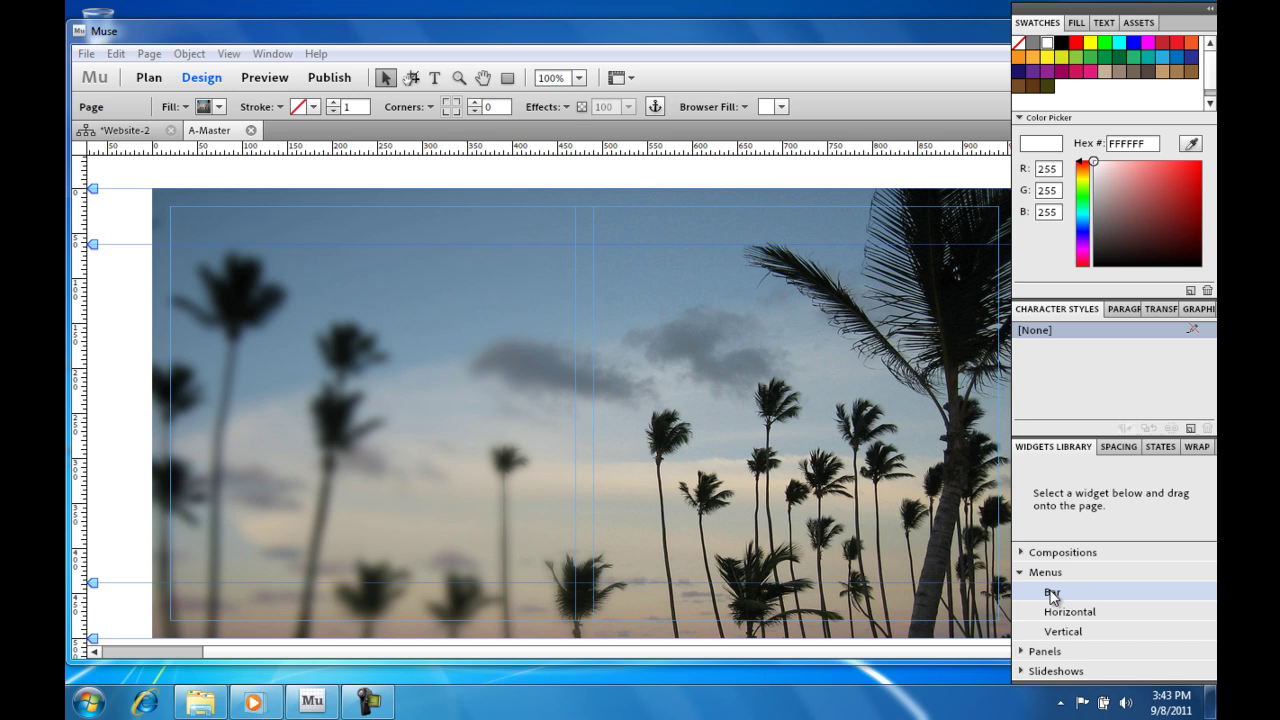
click(1053, 594)
drag(1053, 596, 152, 189)
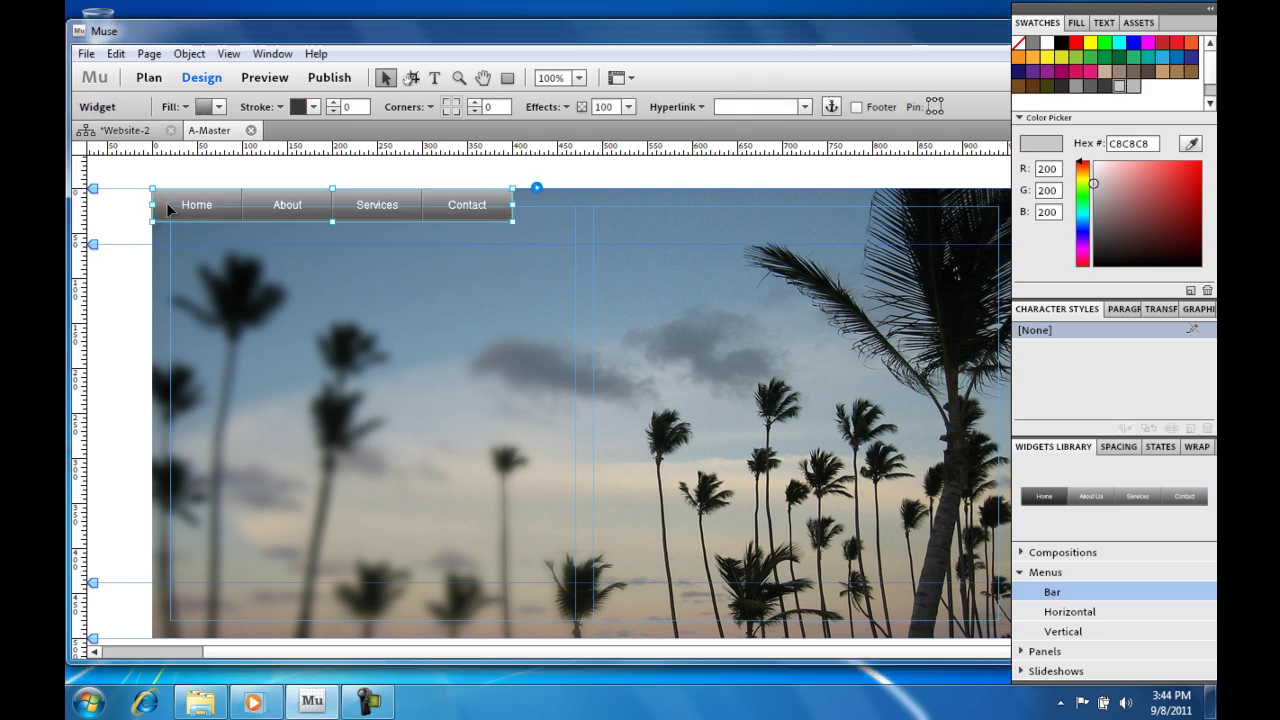
click(168, 208)
click(1210, 9)
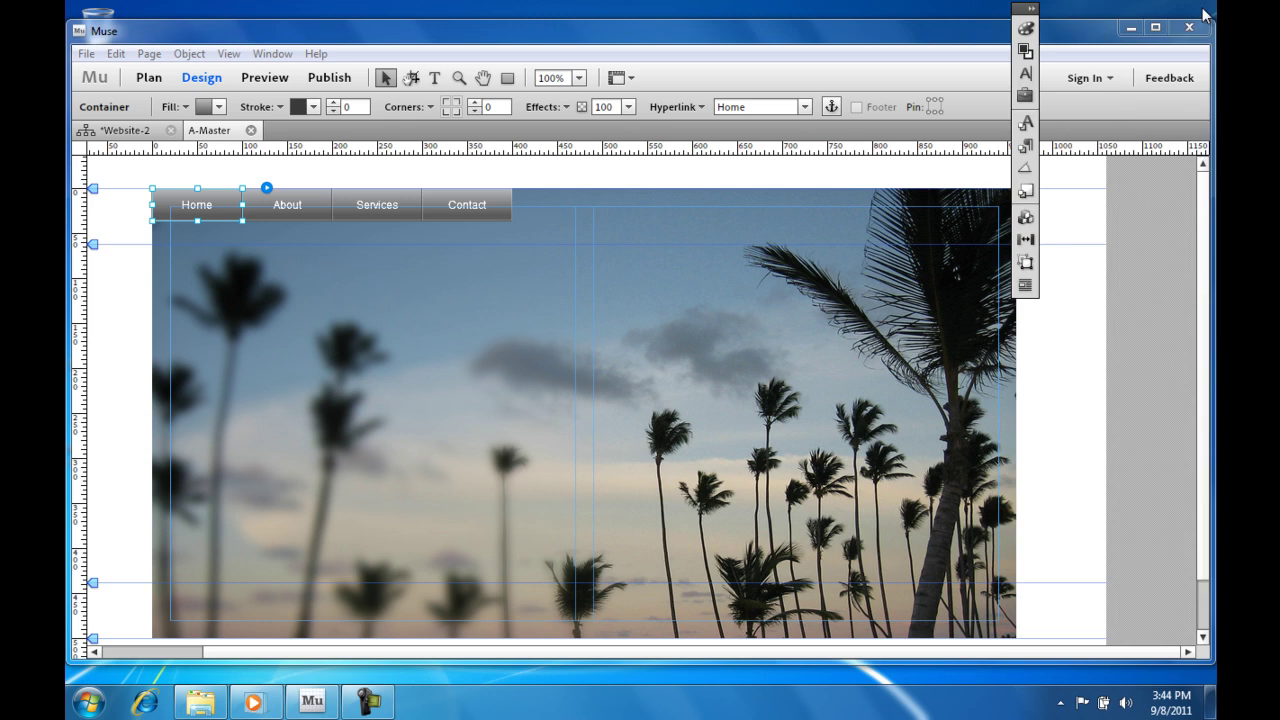
drag(1025, 8, 1046, 8)
drag(509, 204, 1016, 211)
click(511, 205)
click(1003, 206)
click(597, 286)
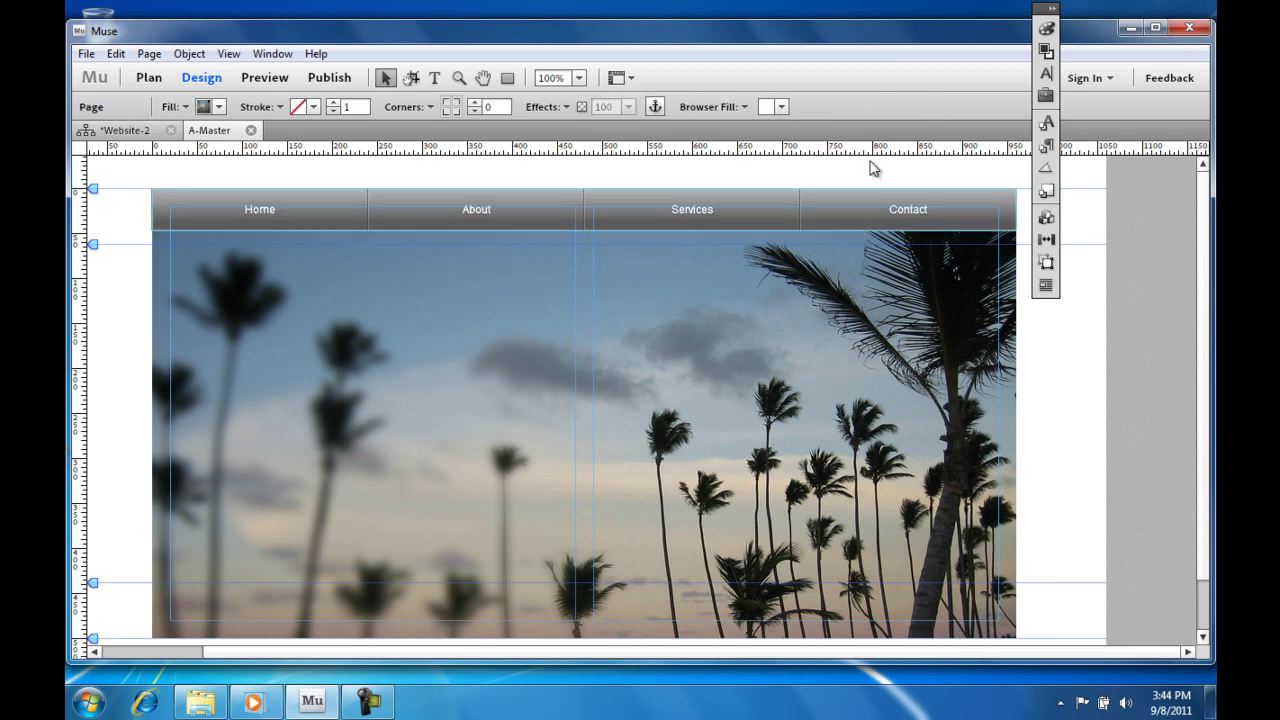
Drop a Horizontal menu widget near the bottom of the master page.
click(1052, 10)
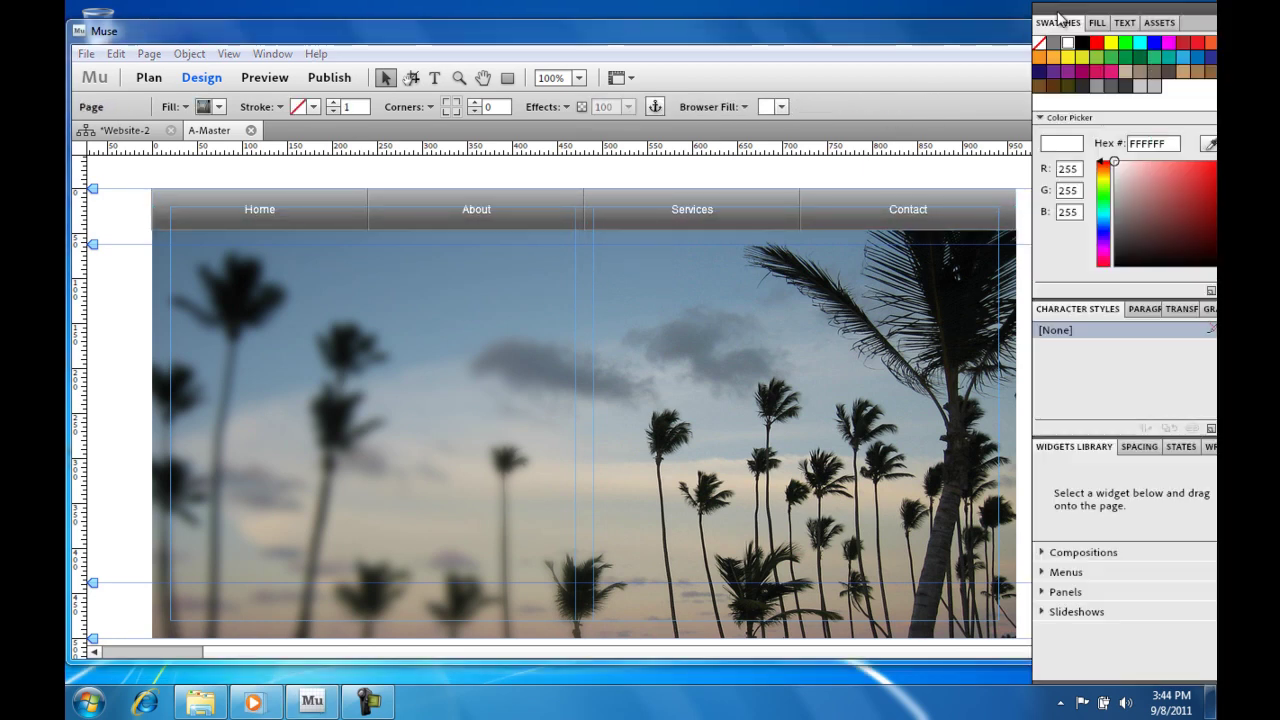
drag(1094, 22, 1022, 31)
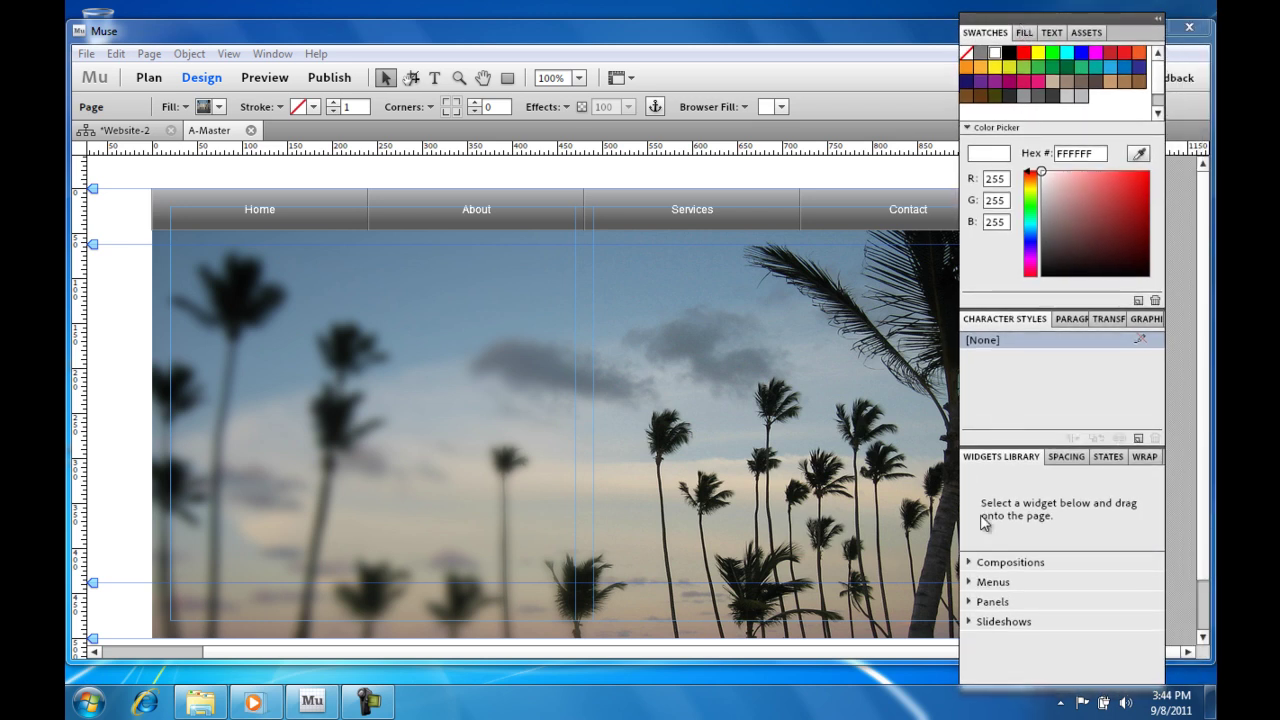
click(972, 583)
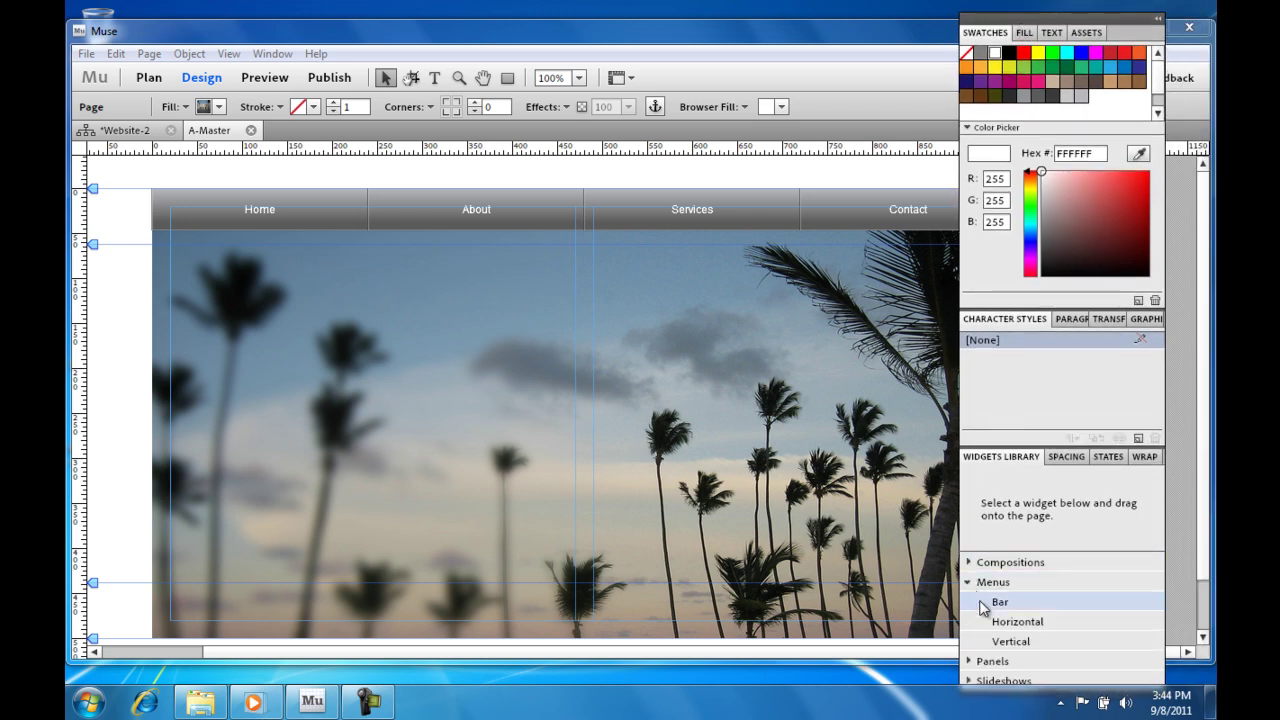
drag(1000, 624, 549, 543)
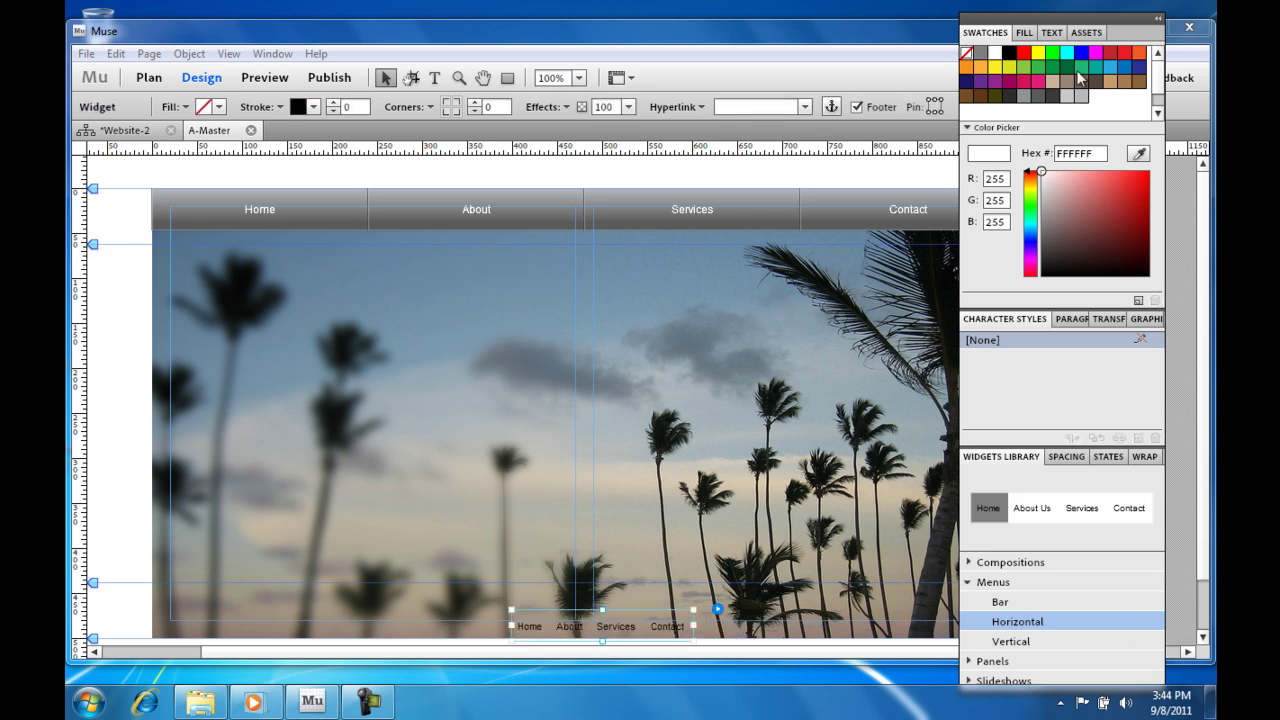
Lower the Bottom of Page and Footer markers and move the menu to bottom centre.
click(1158, 18)
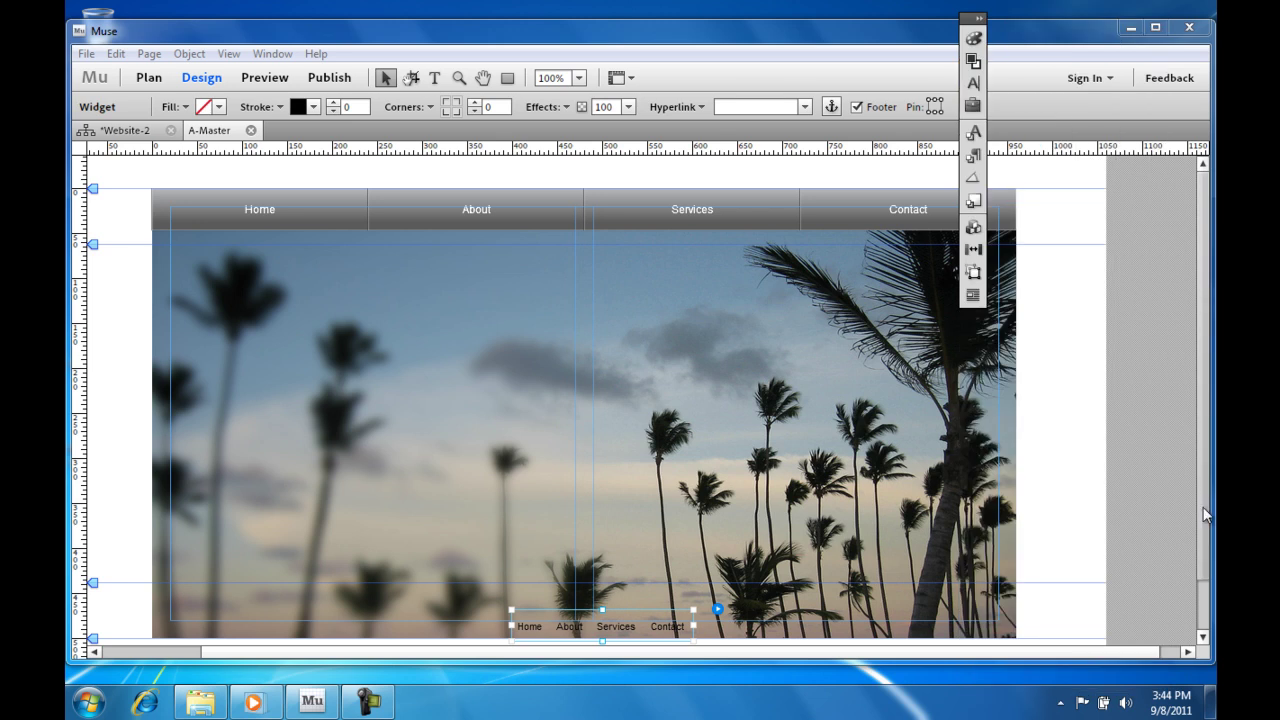
drag(1204, 515, 1204, 600)
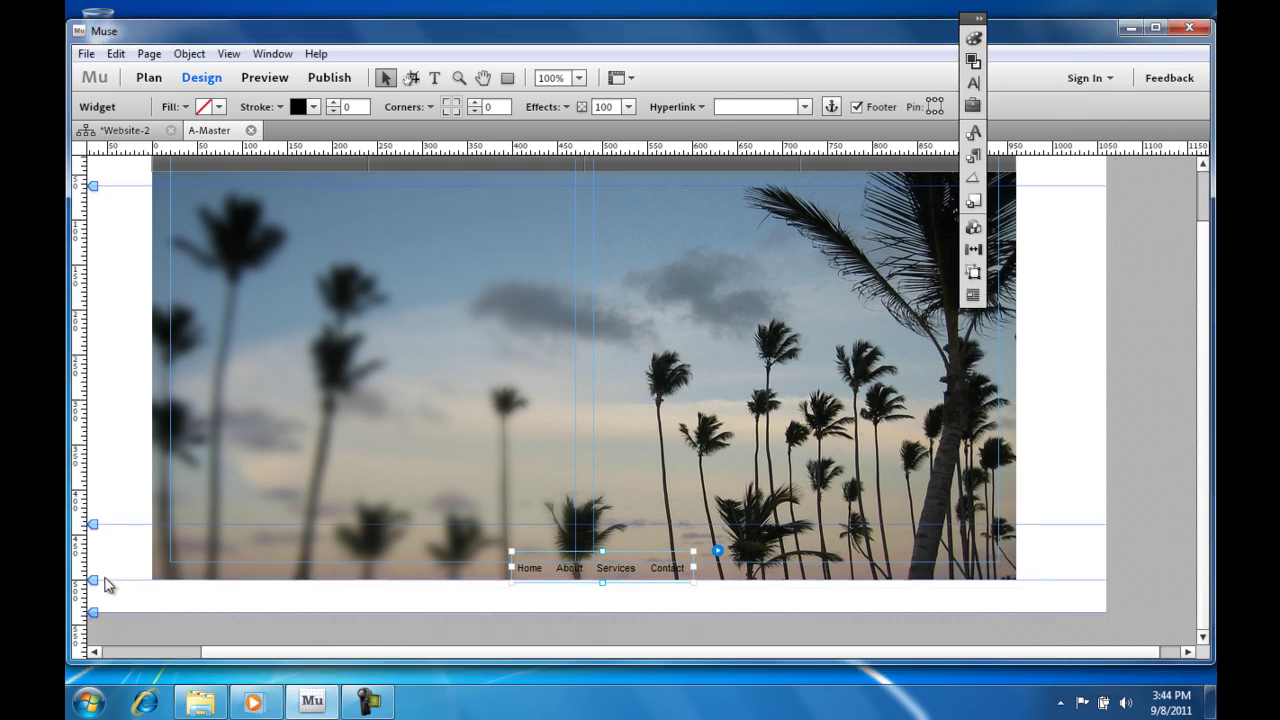
drag(93, 581, 94, 620)
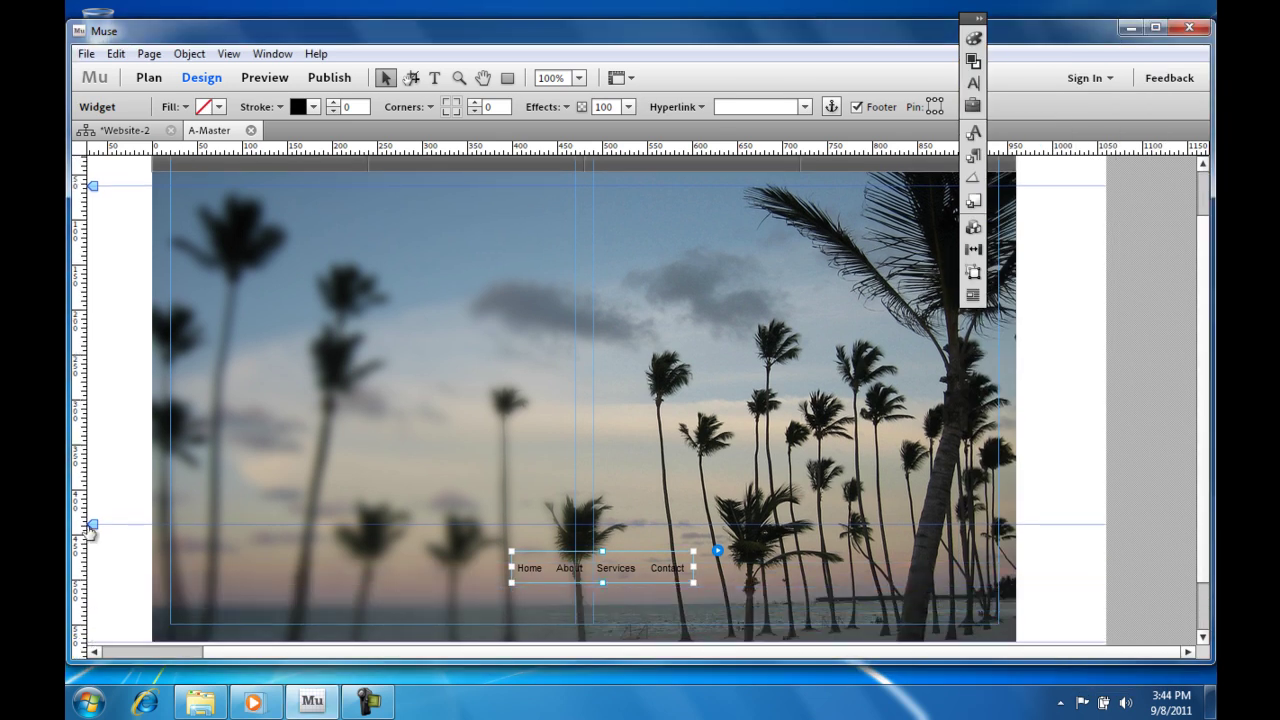
drag(93, 524, 93, 581)
scroll(300, 560, down, 2)
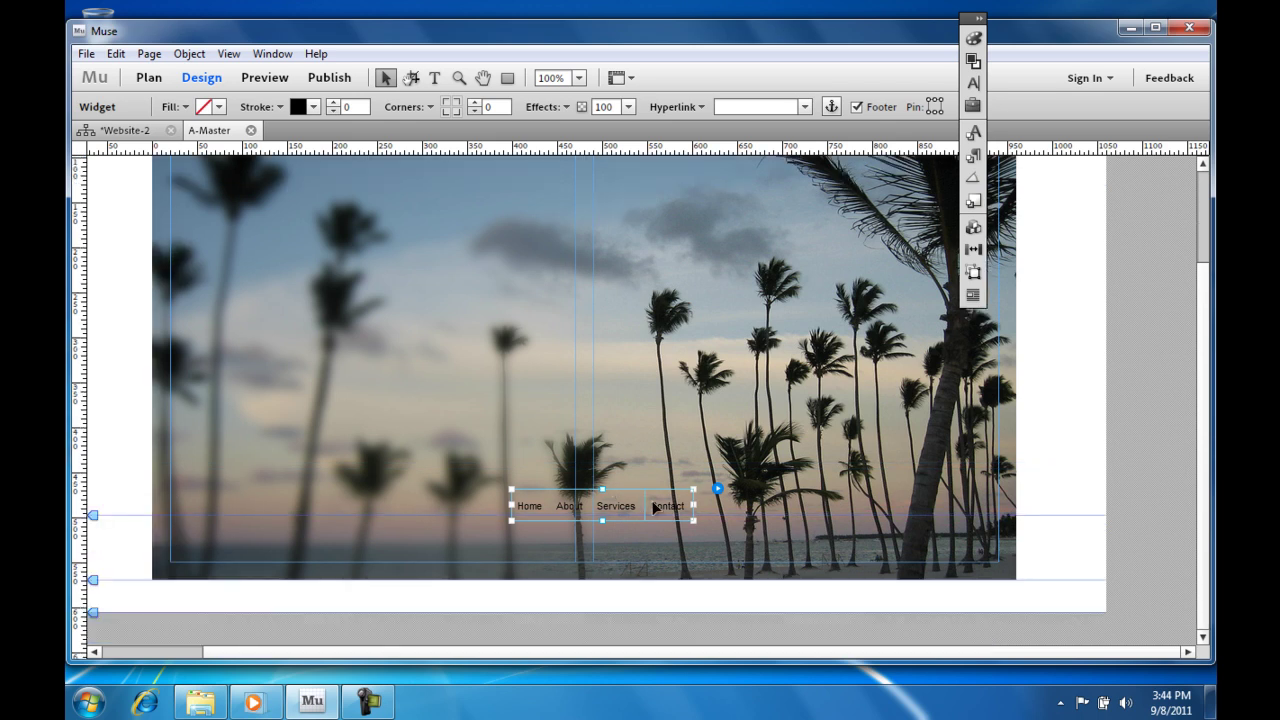
drag(660, 505, 634, 540)
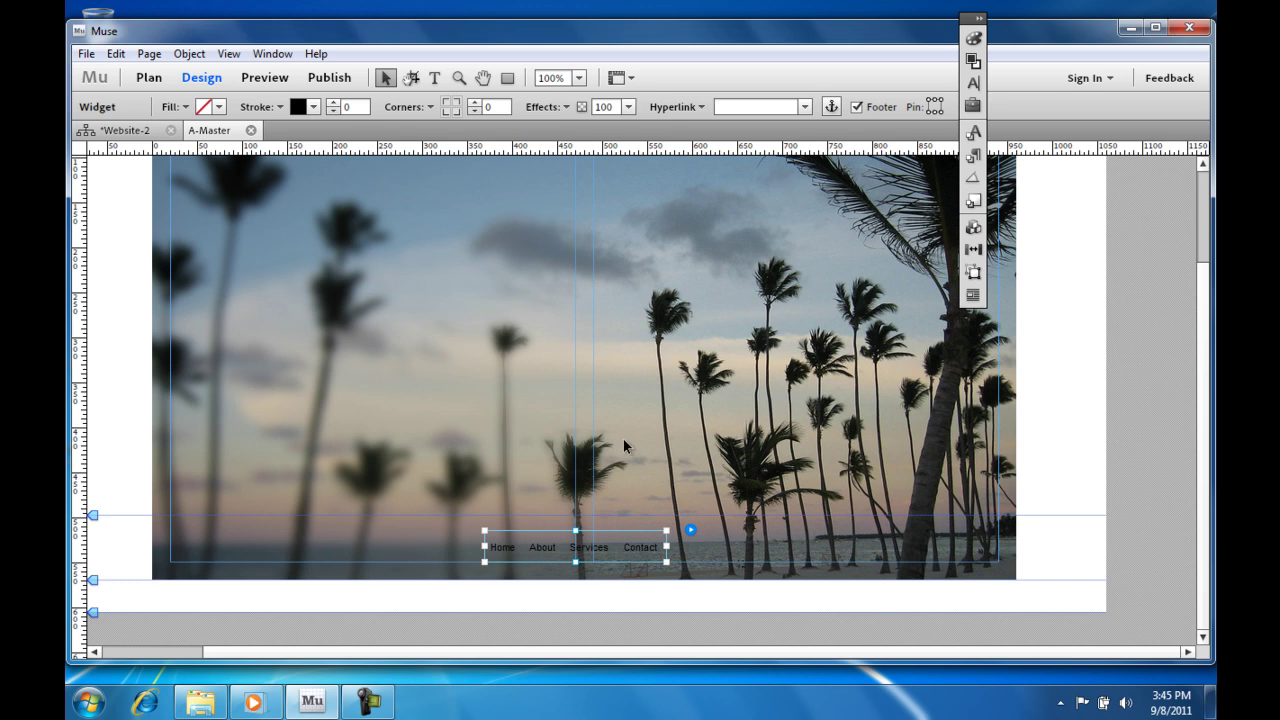
Switch to Plan view to see all four pages inheriting the palm-tree master.
click(118, 137)
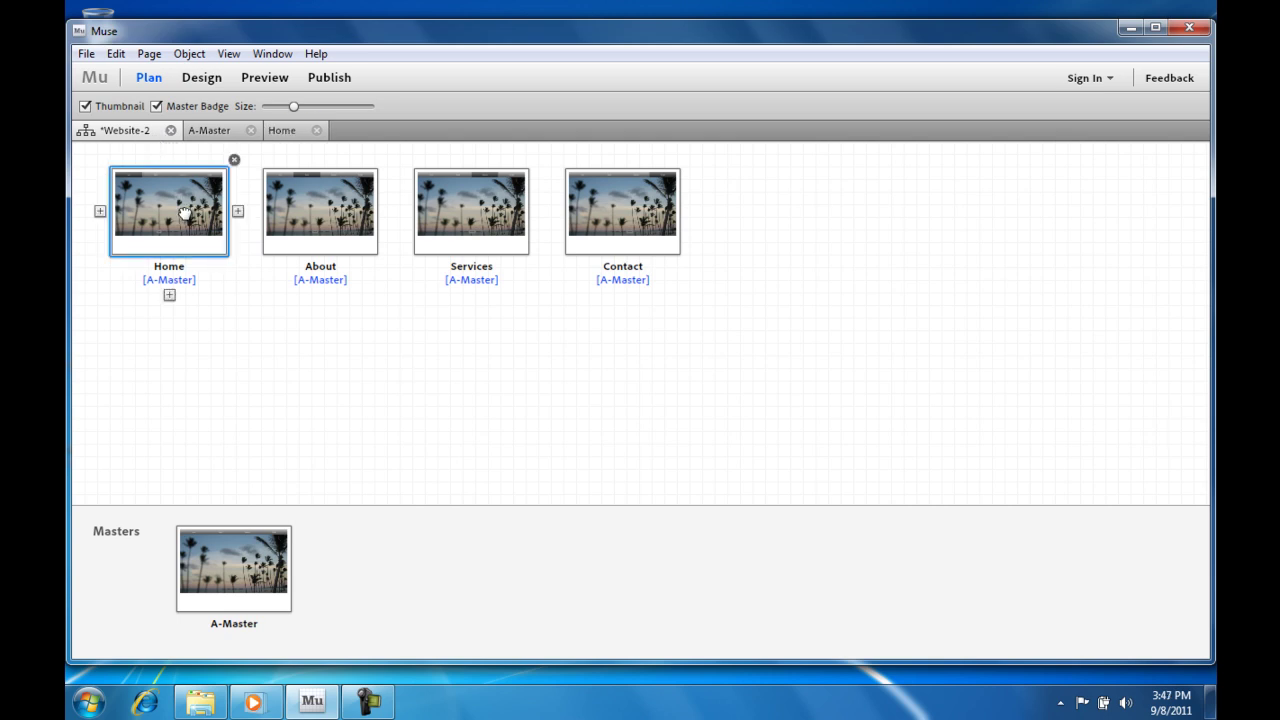
Add a 'Palm Trees' heading at size 36 near the Home page's top-left.
double_click(183, 210)
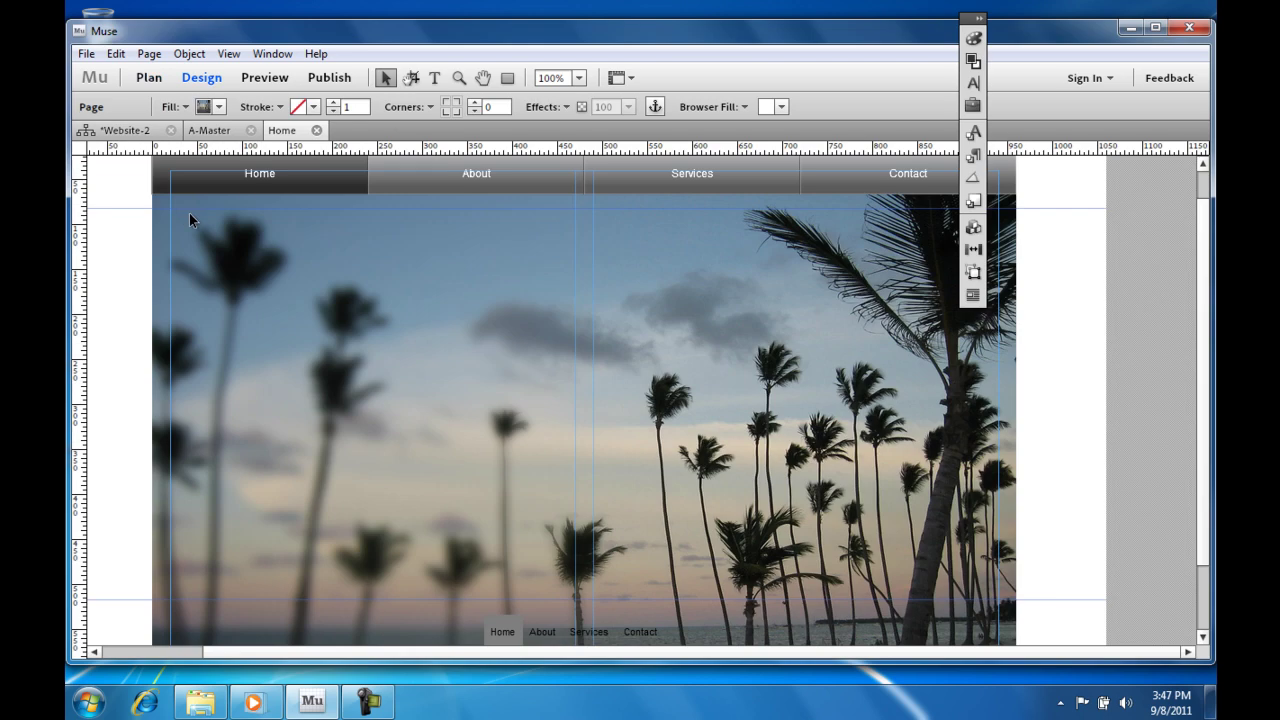
click(436, 77)
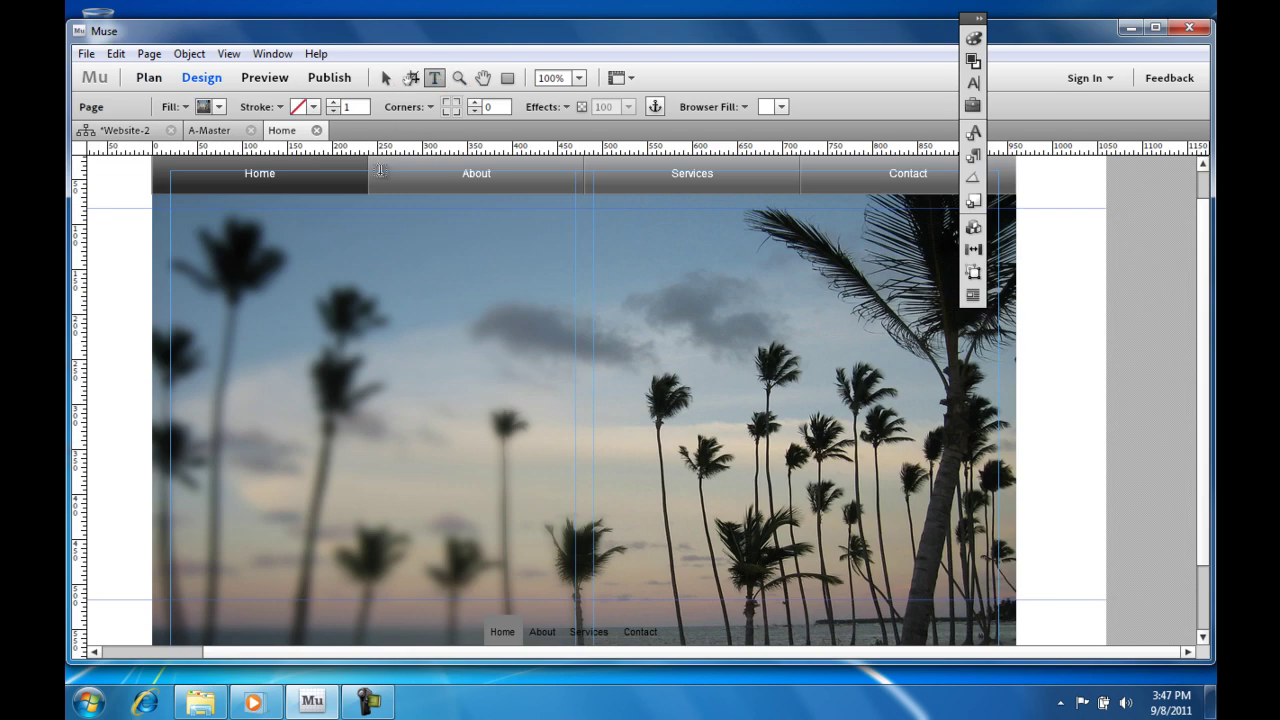
drag(183, 216, 461, 262)
text(Palm Tree)
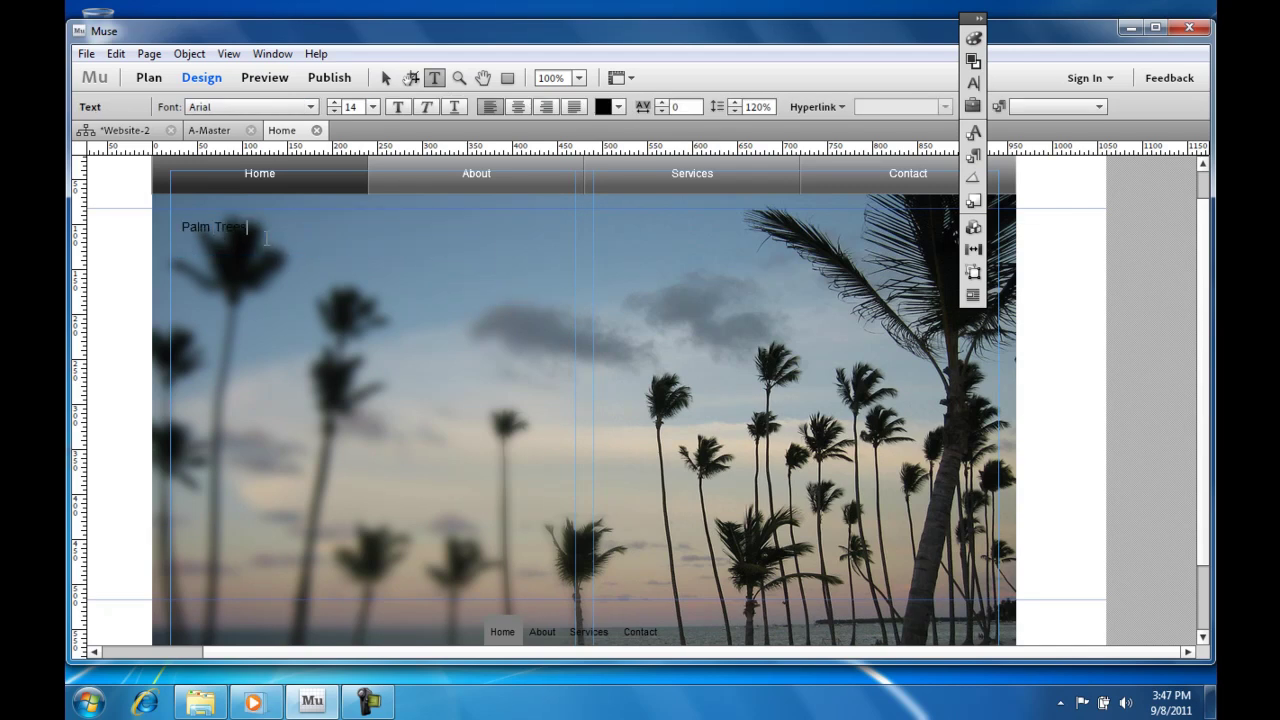
key(ctrl+shift+Left)
key(ctrl+shift+Left)
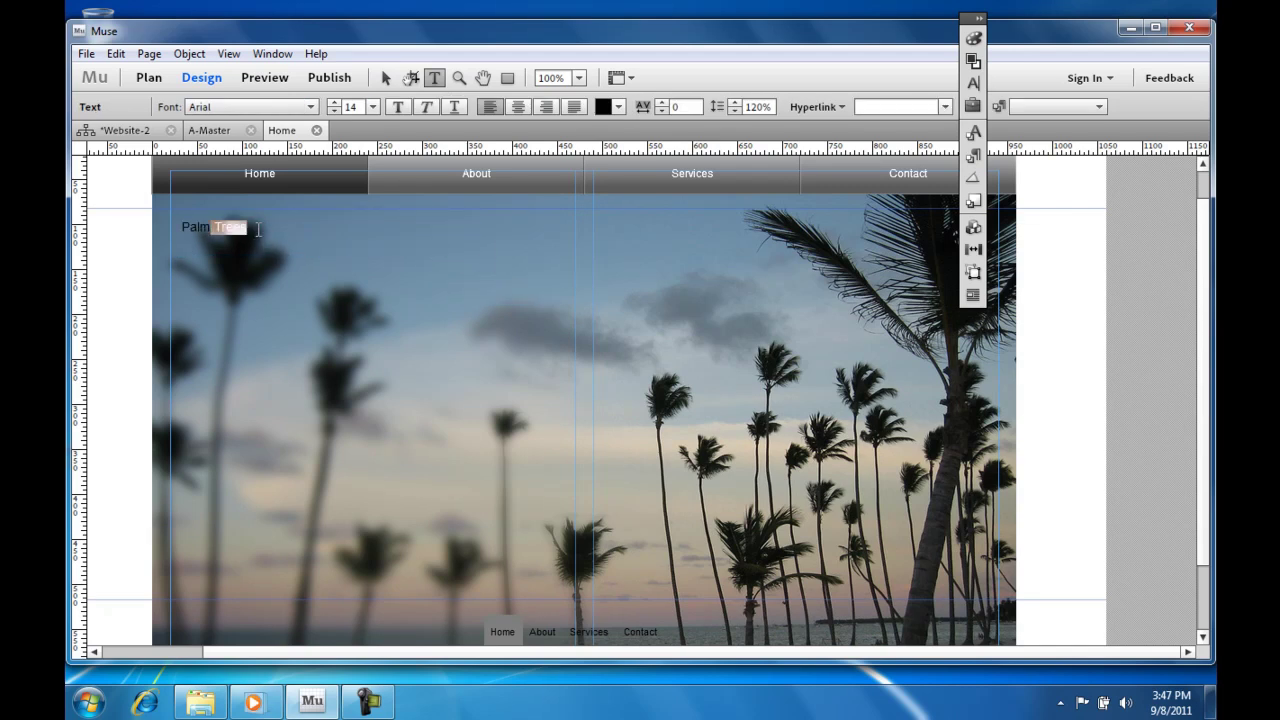
click(618, 106)
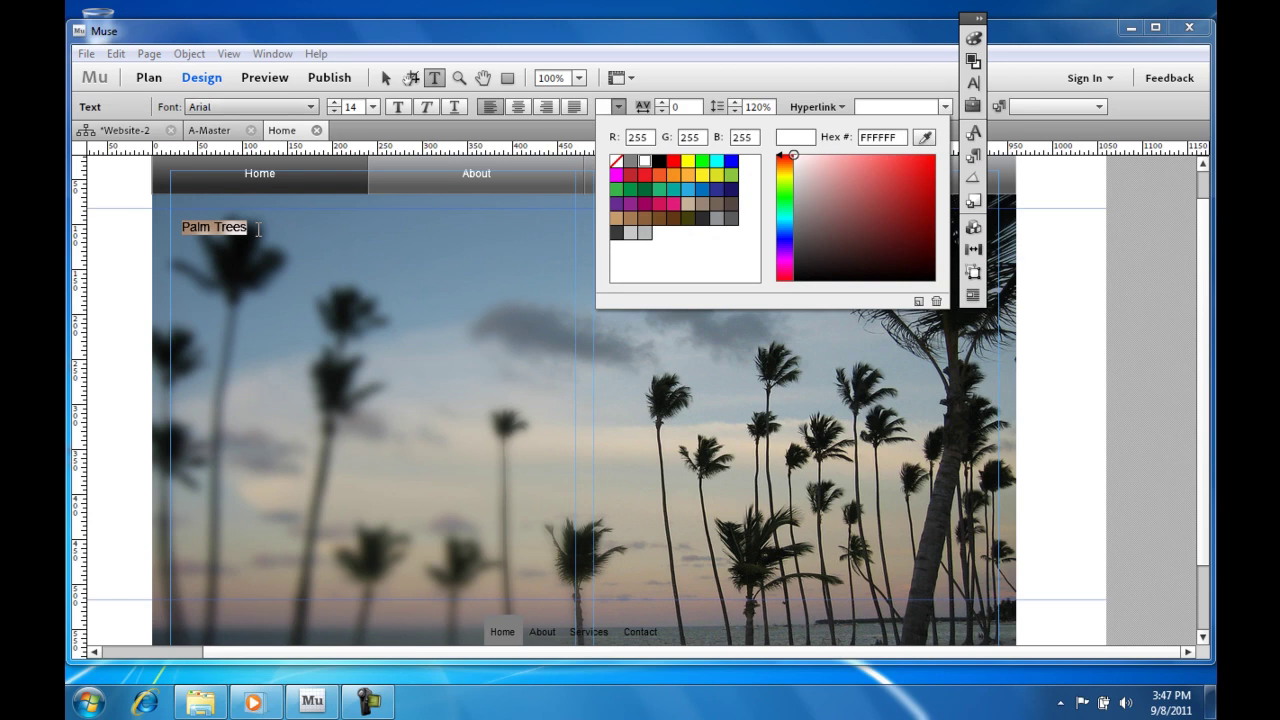
click(372, 106)
click(372, 106)
key(Return)
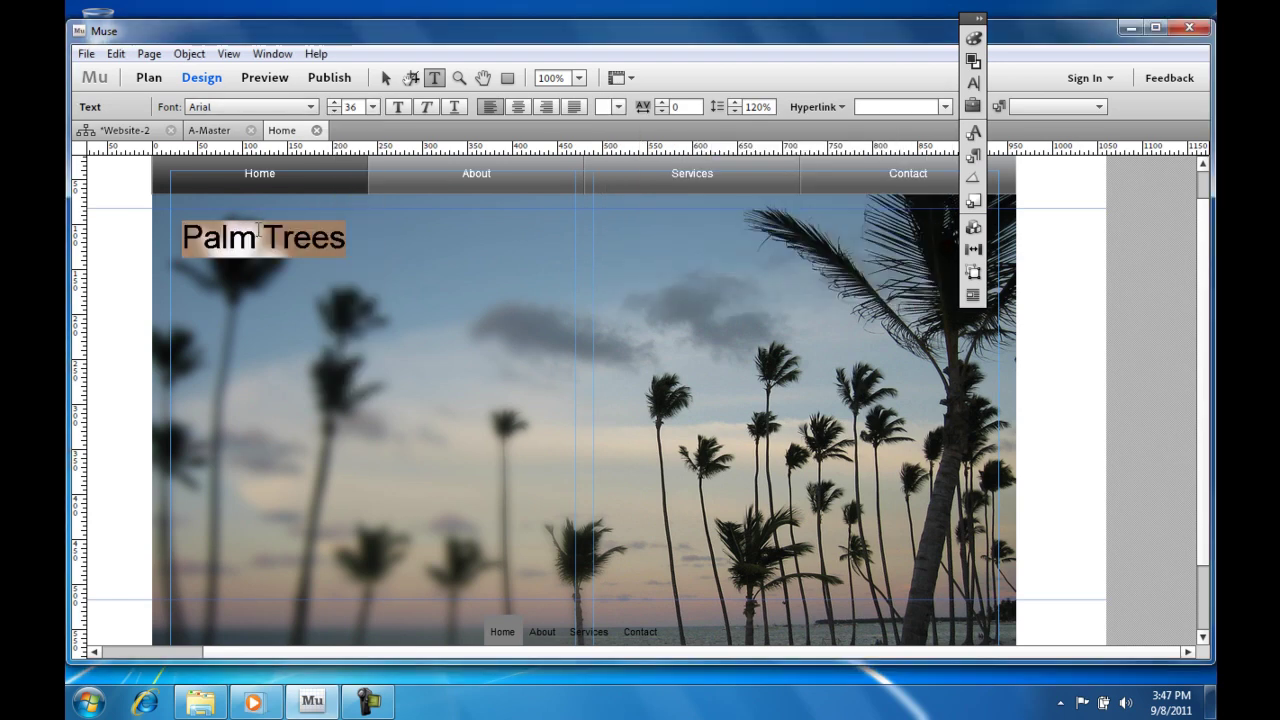
click(311, 238)
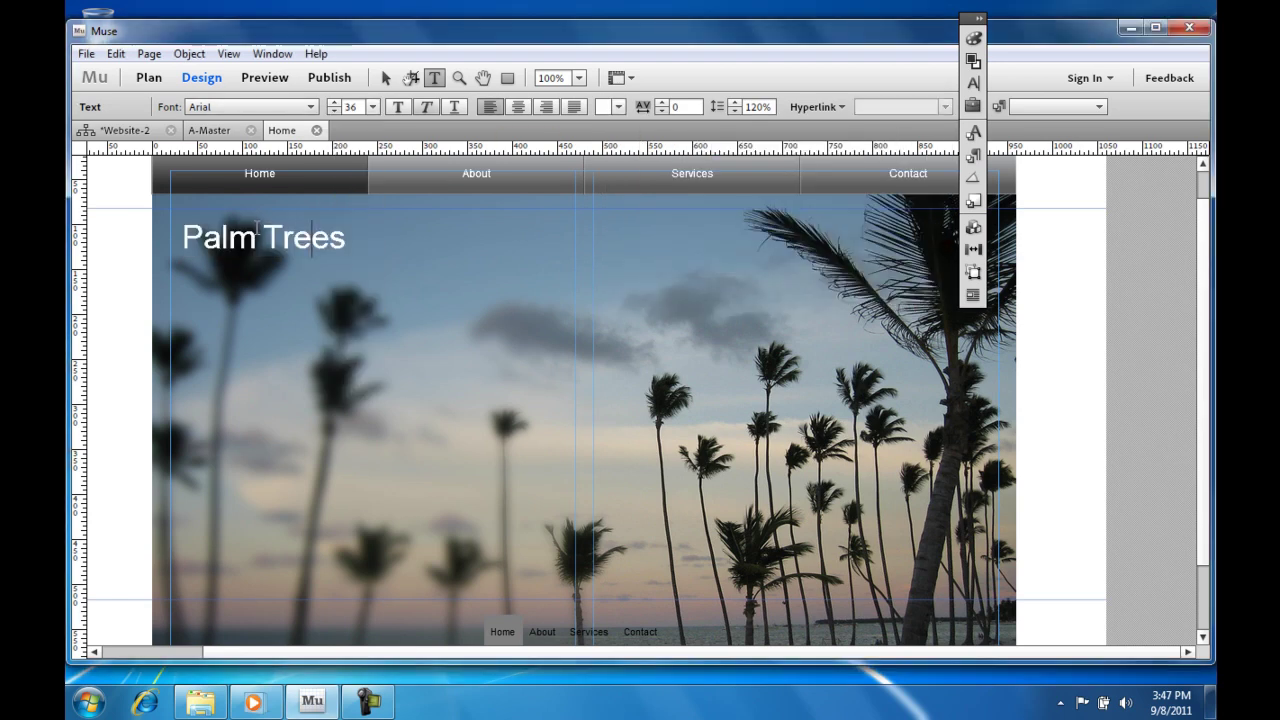
Paste three palm paragraphs into a frame below the heading, coloured white at size 16.
drag(184, 222, 582, 610)
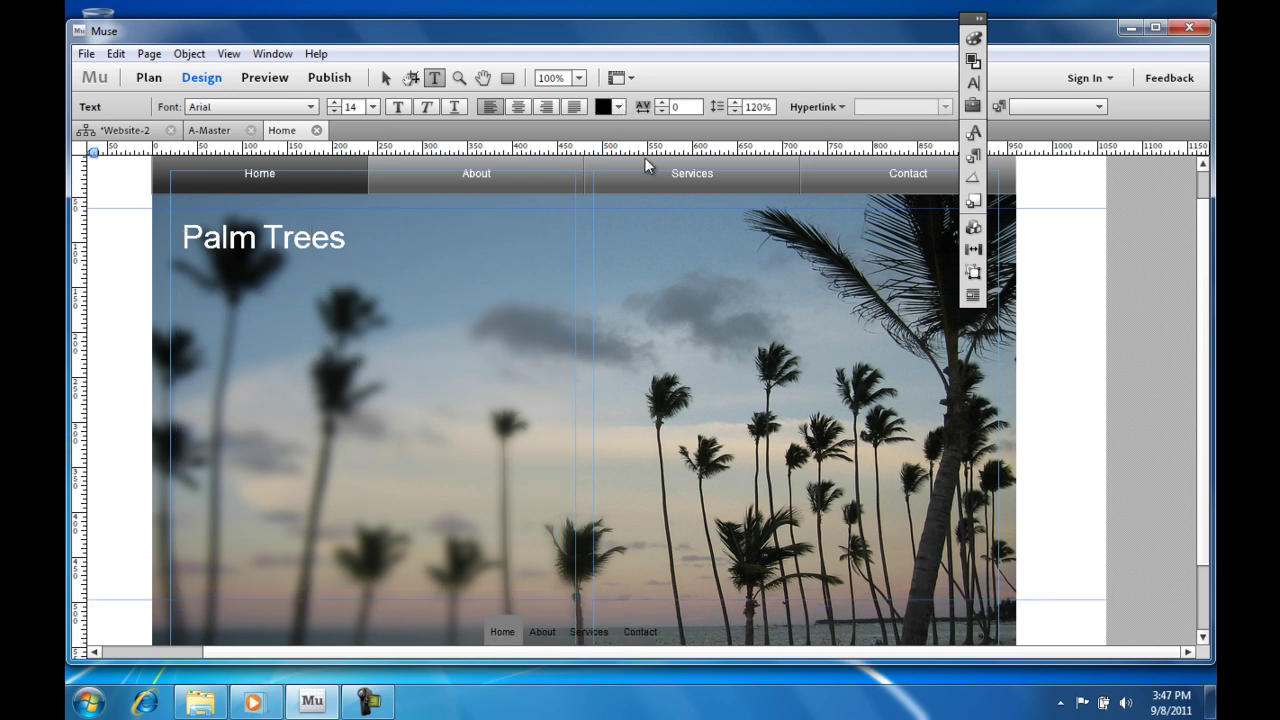
key(ctrl+v)
key(ctrl+a)
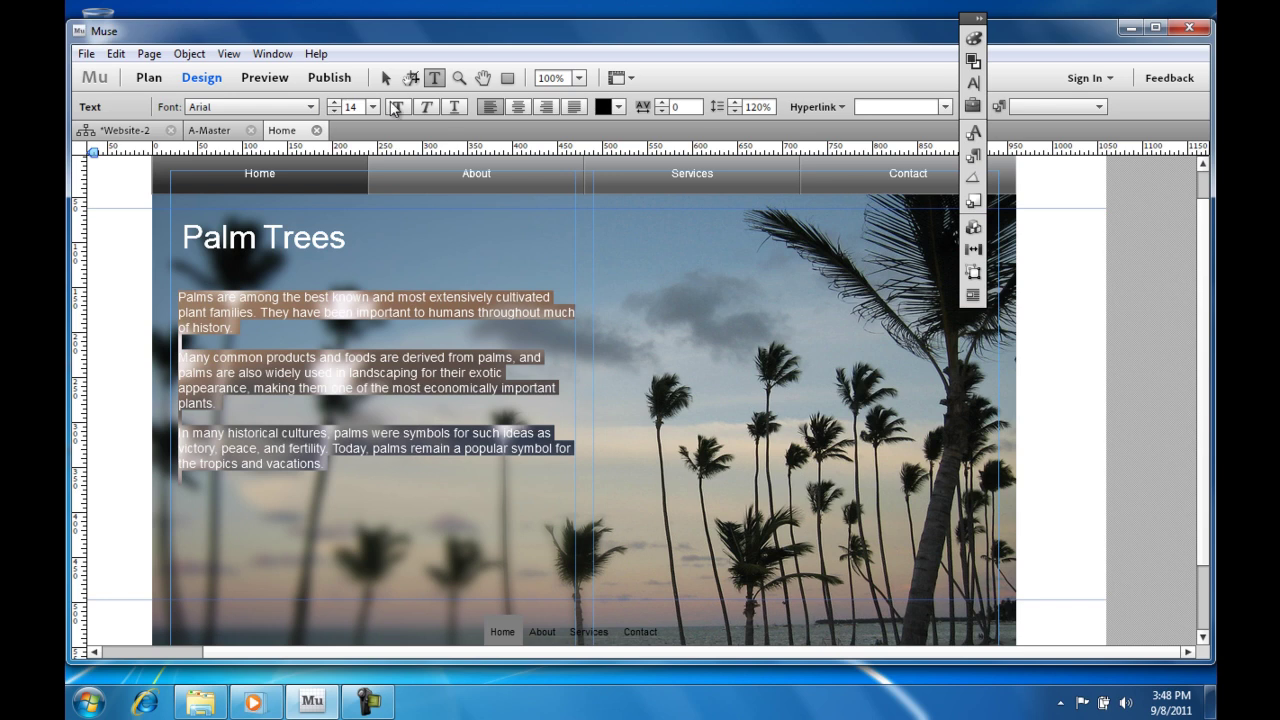
click(618, 106)
click(376, 107)
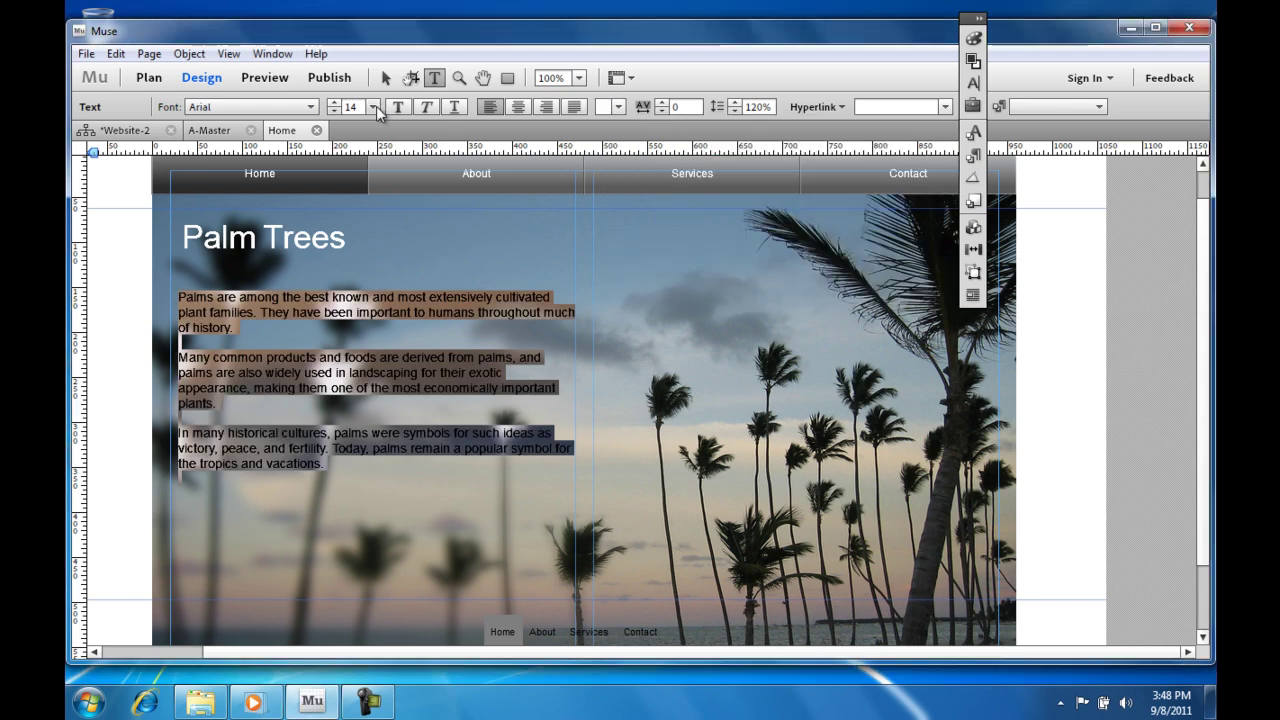
click(373, 107)
click(348, 324)
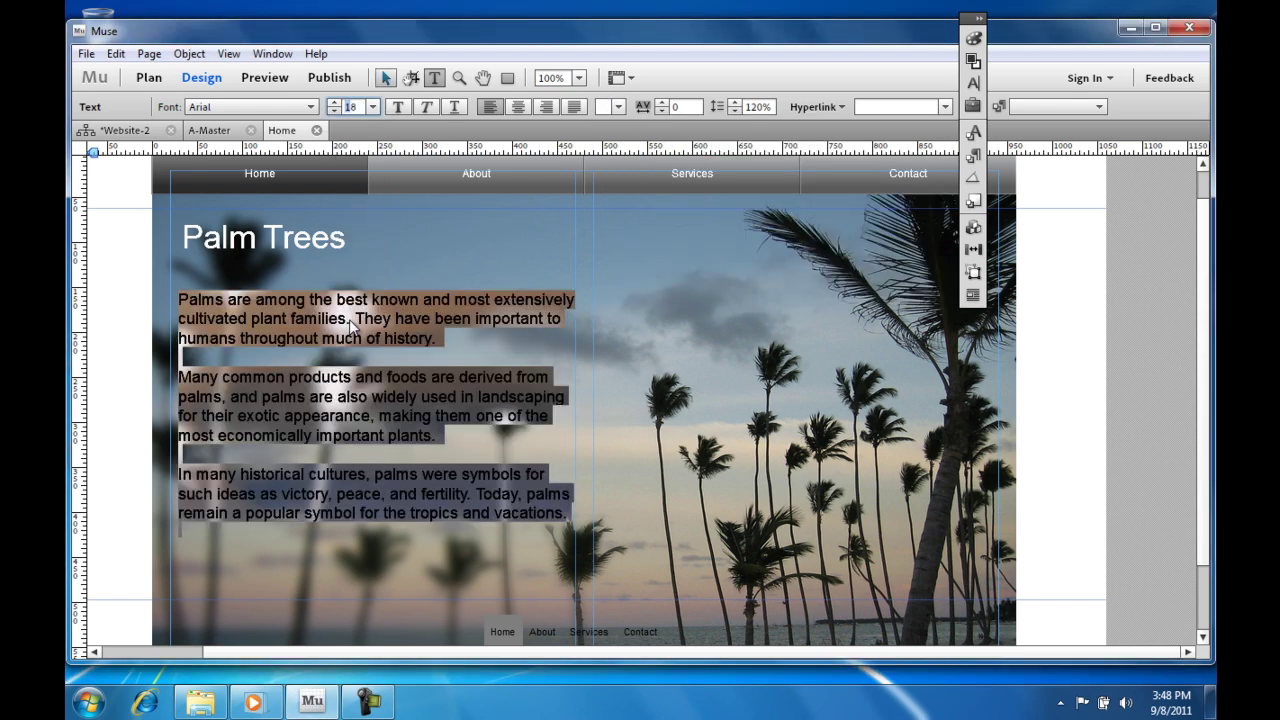
key(ctrl+shift+comma)
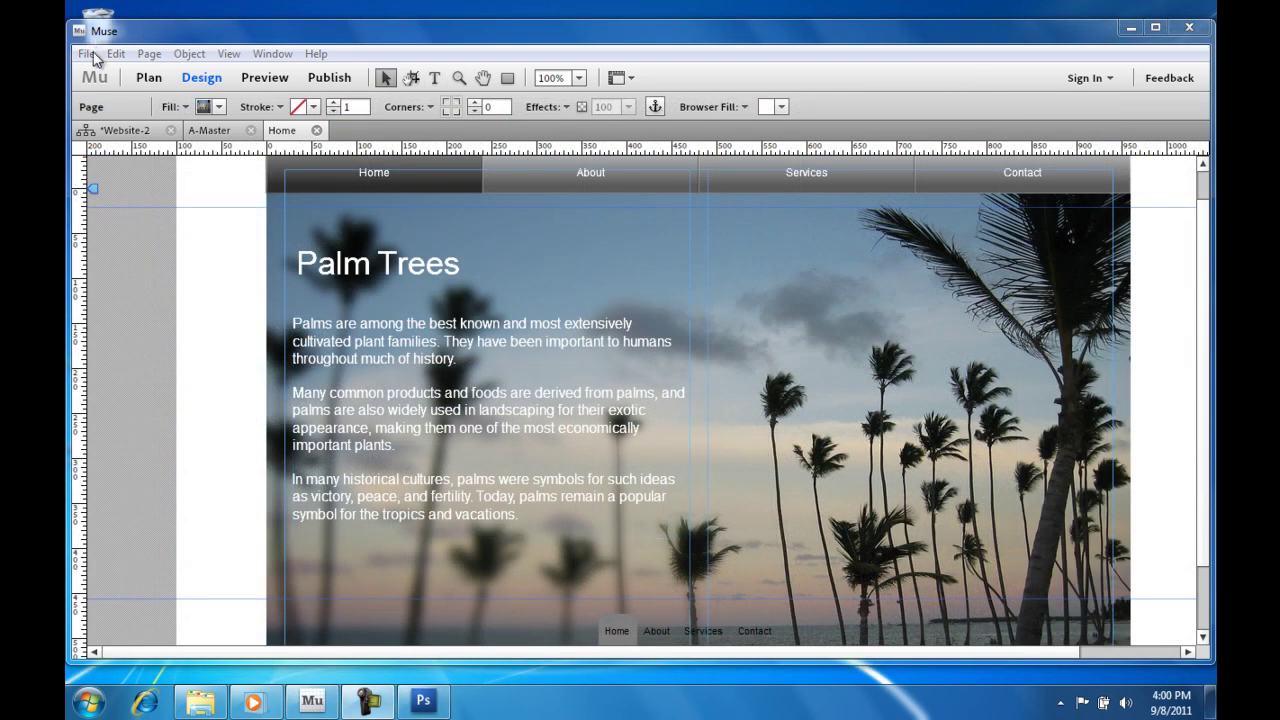
Place the button_1 Learn More image, scale it to 37% and position it under the paragraphs.
click(87, 54)
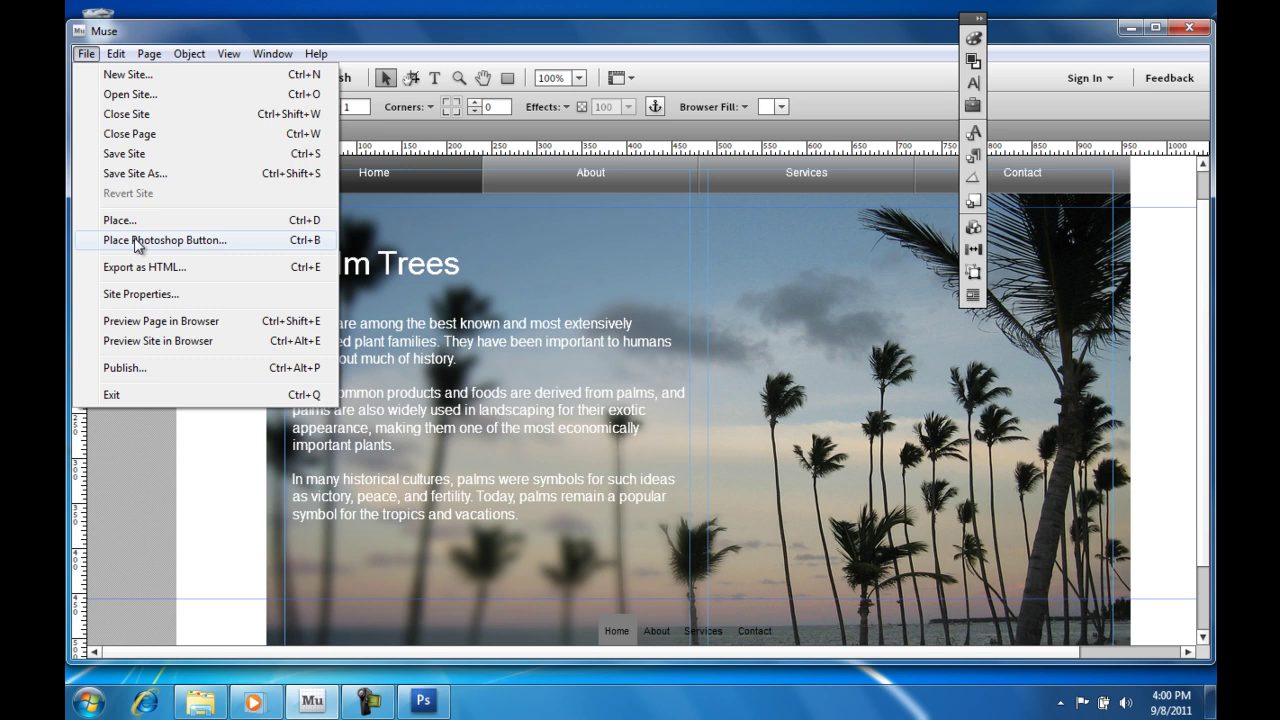
click(125, 220)
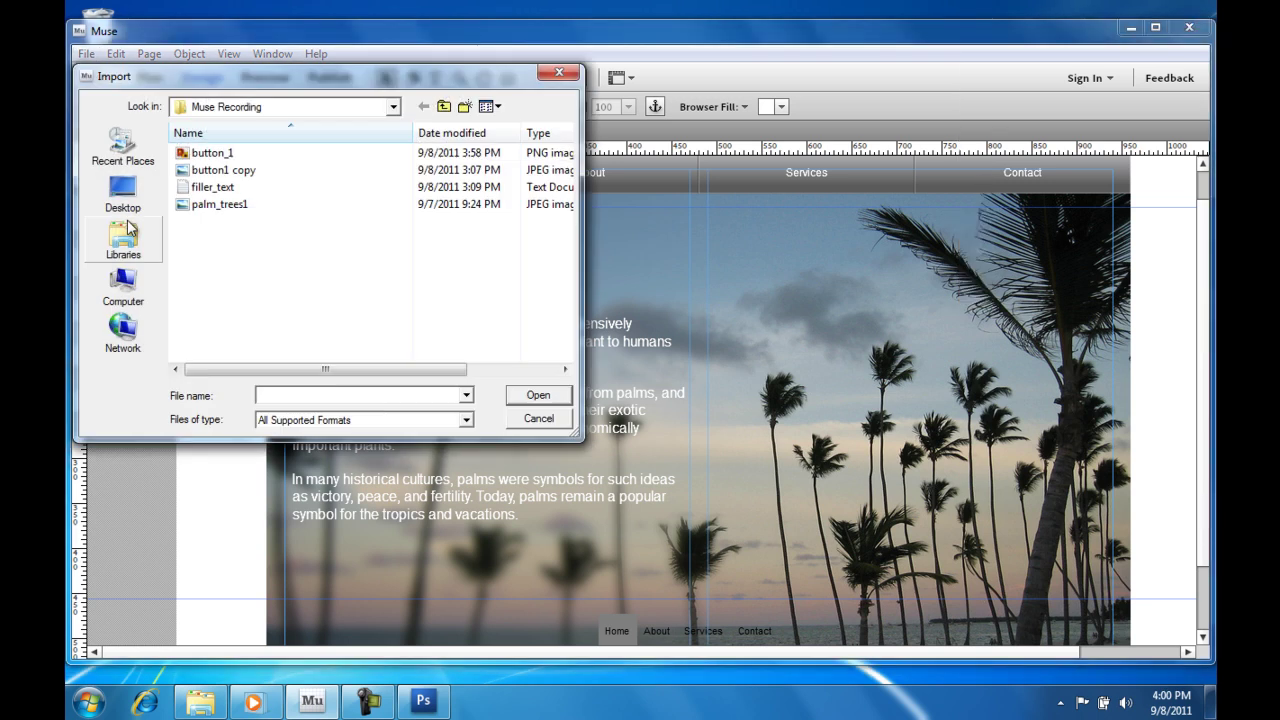
double_click(212, 152)
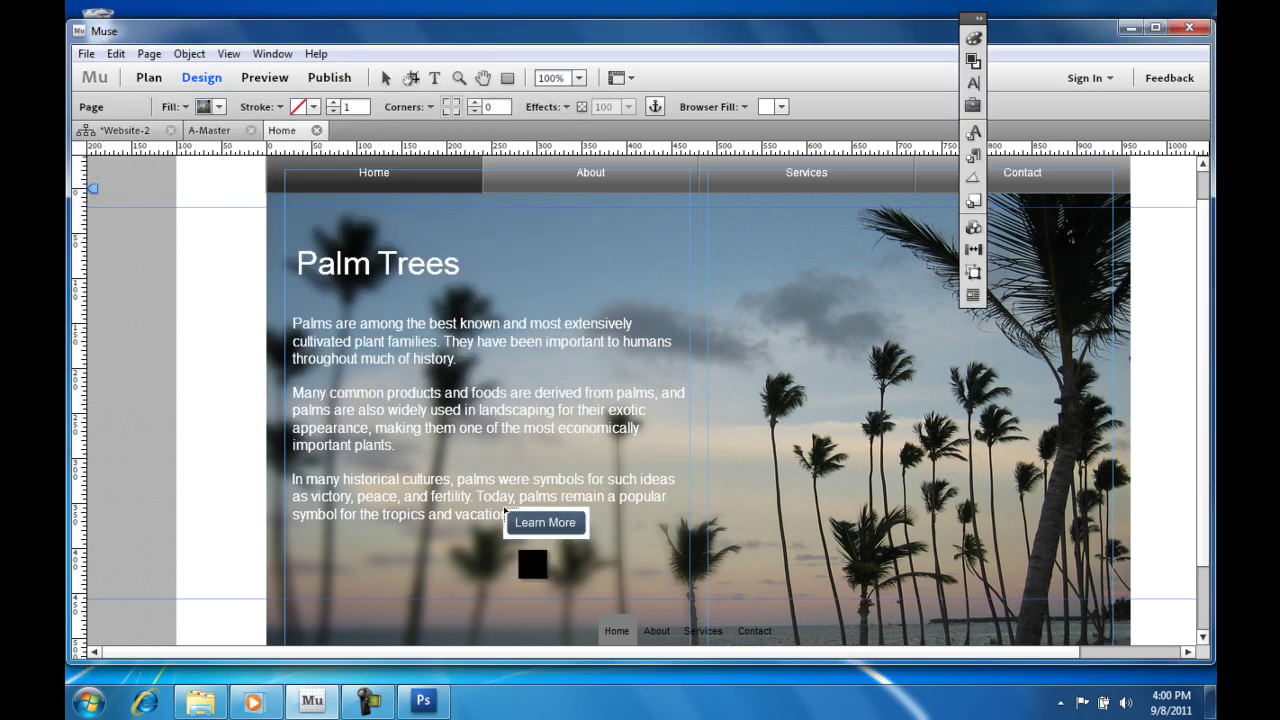
click(528, 564)
scroll(527, 543, down, 3)
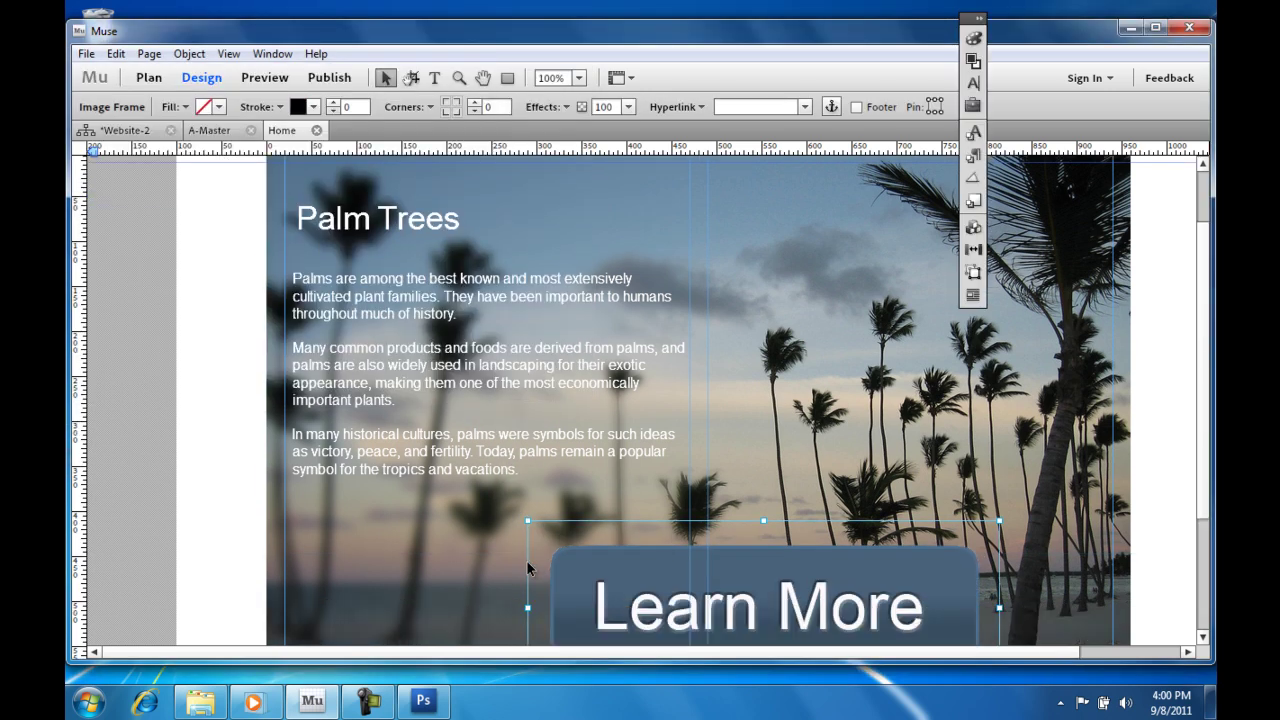
drag(528, 453, 769, 567)
drag(890, 597, 590, 562)
scroll(755, 589, up, 2)
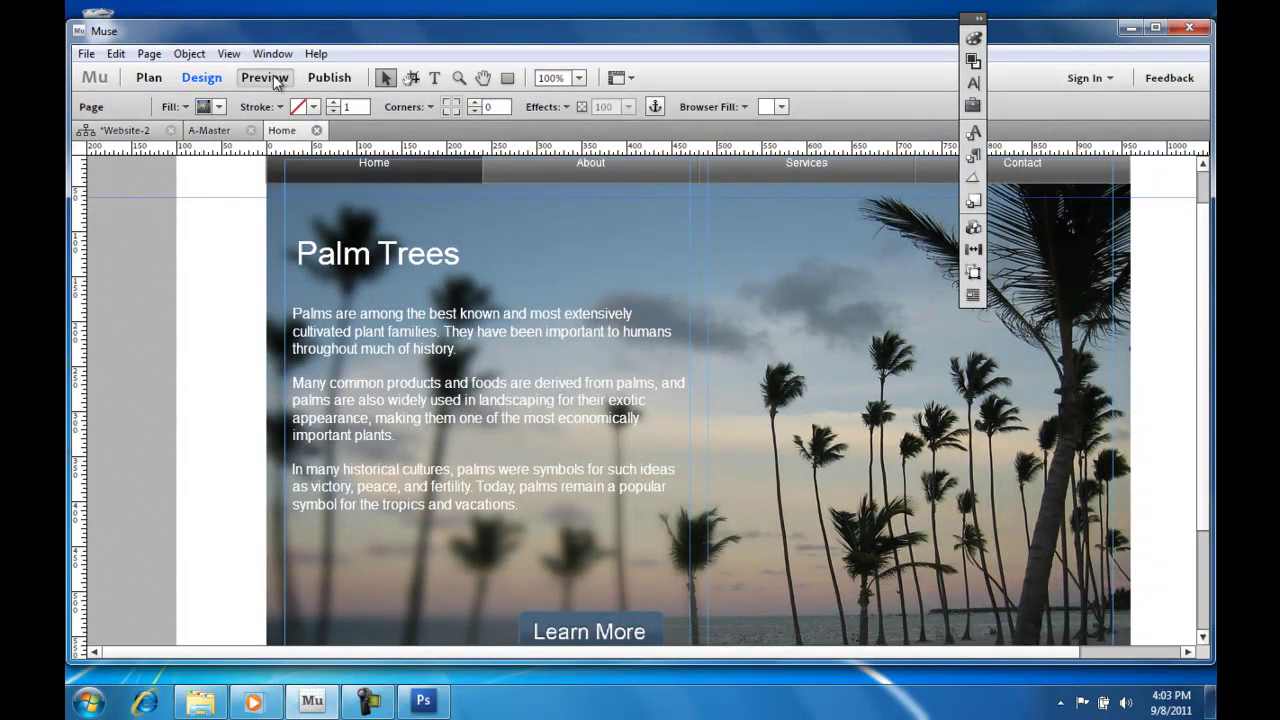
click(272, 79)
scroll(232, 208, down, 2)
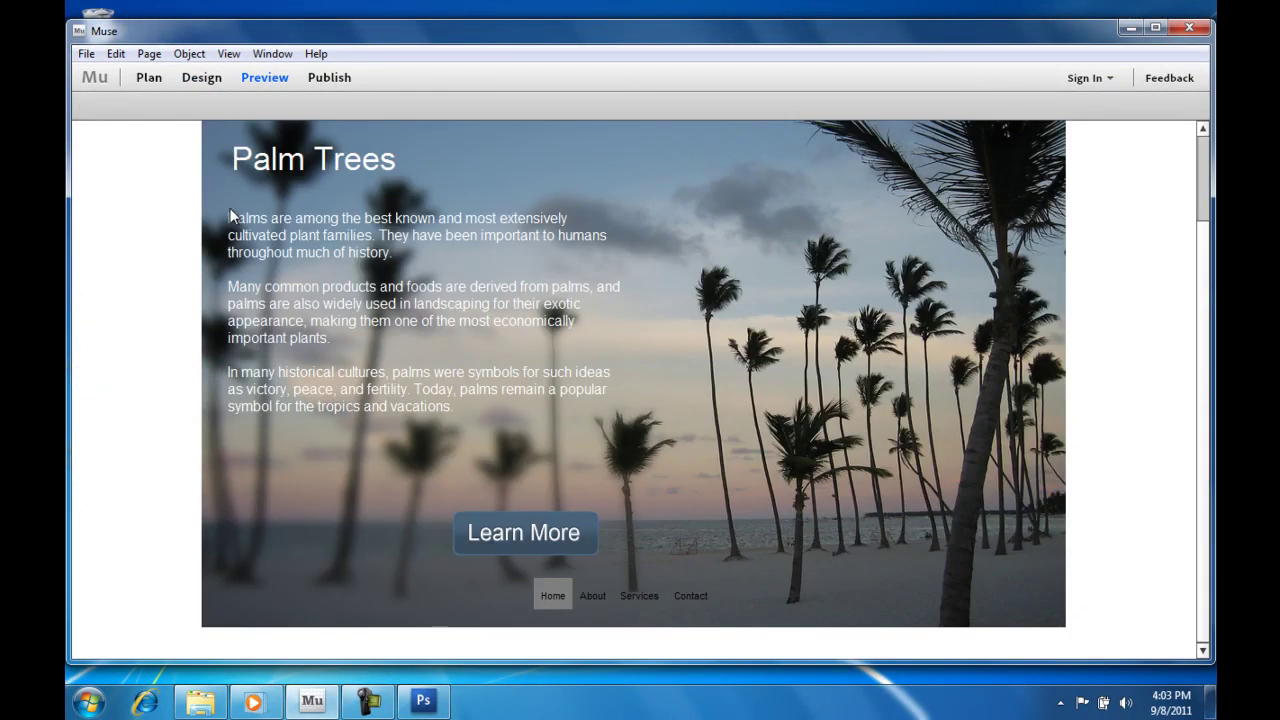
drag(1203, 259, 1205, 178)
click(532, 175)
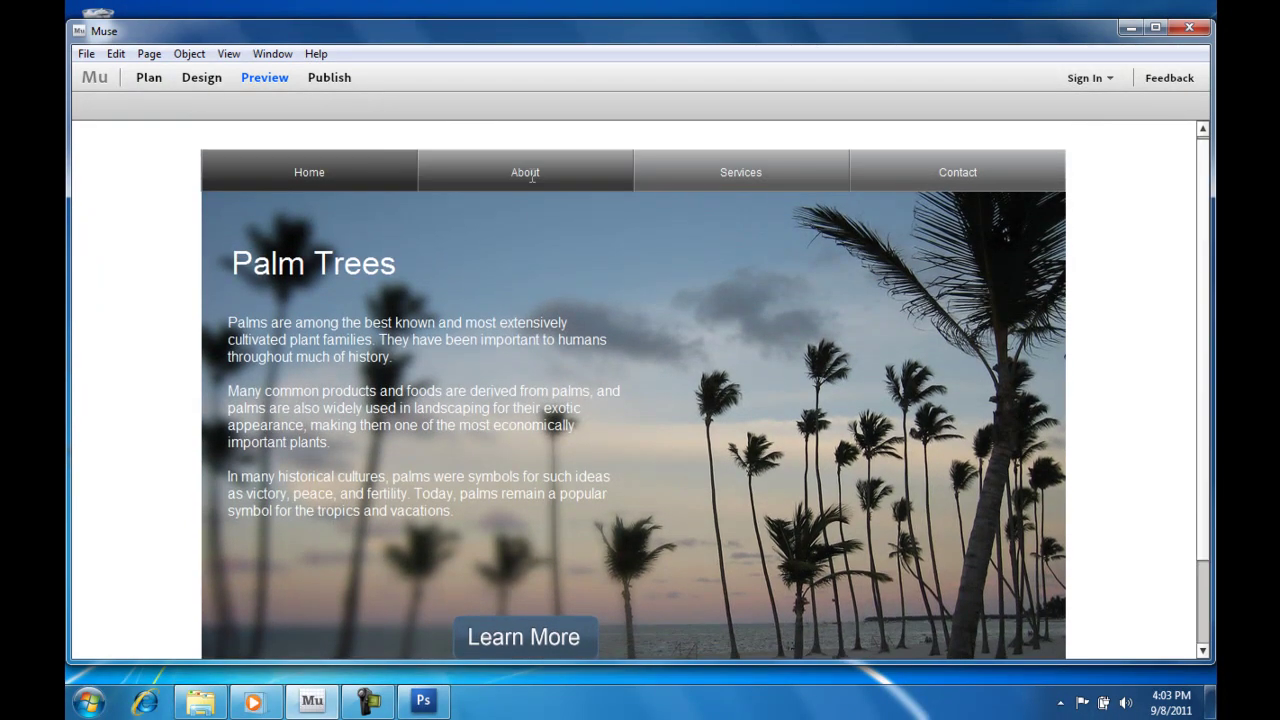
click(728, 177)
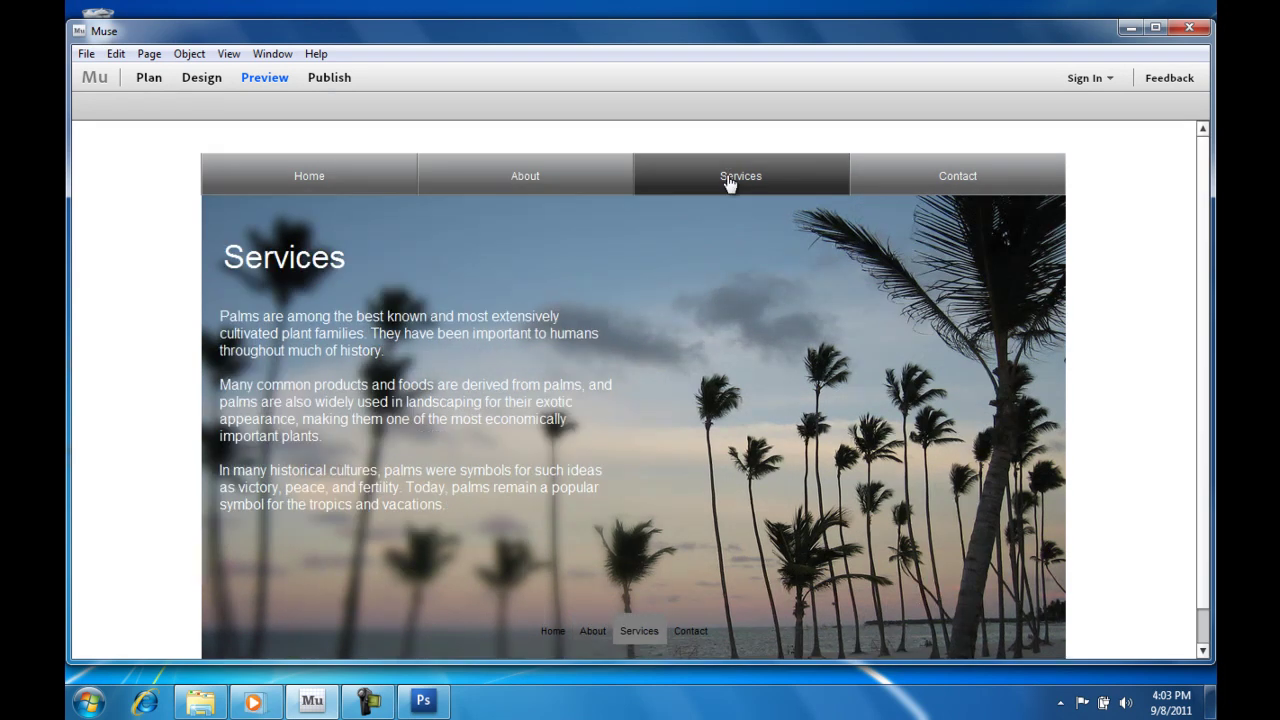
click(969, 182)
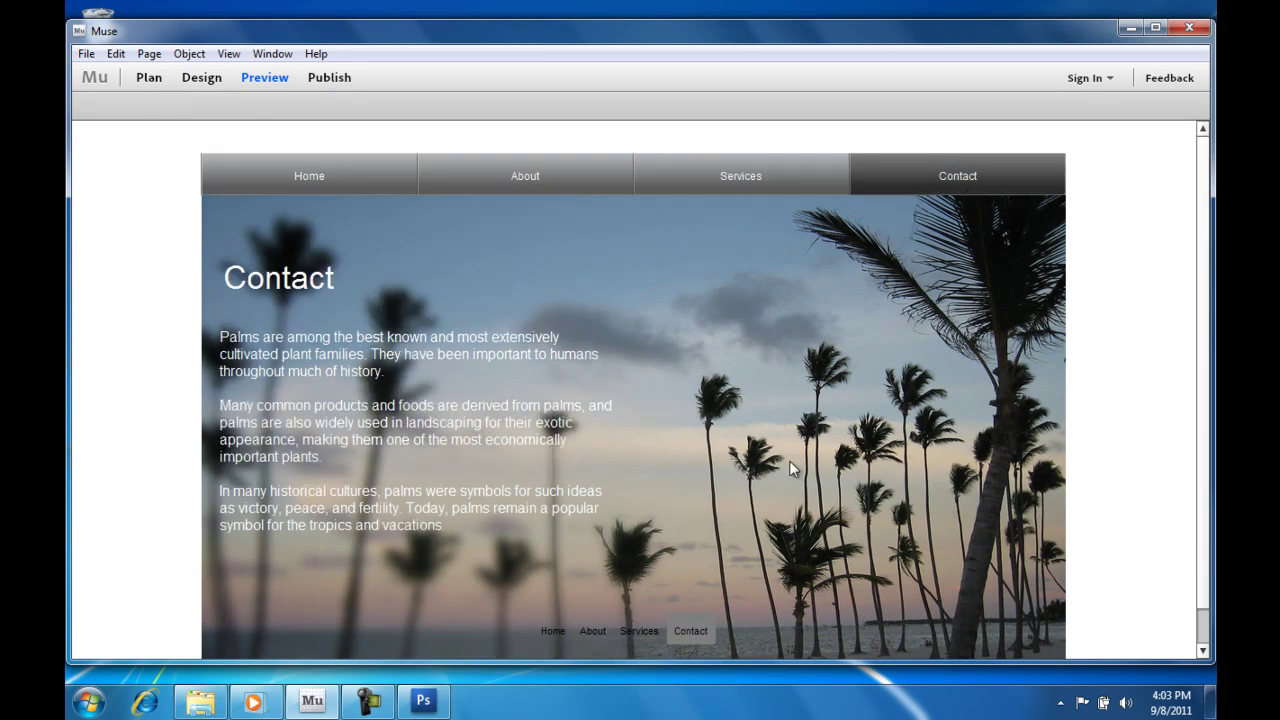
click(553, 632)
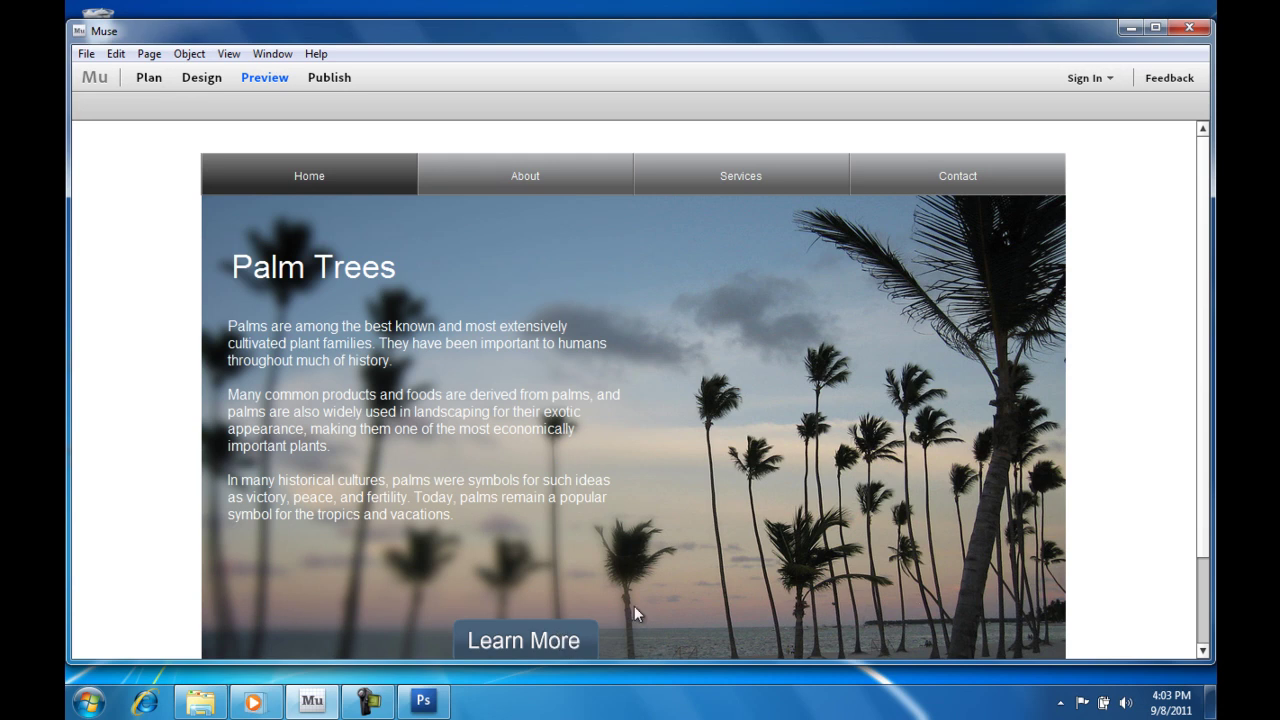
scroll(638, 604, down, 3)
click(558, 546)
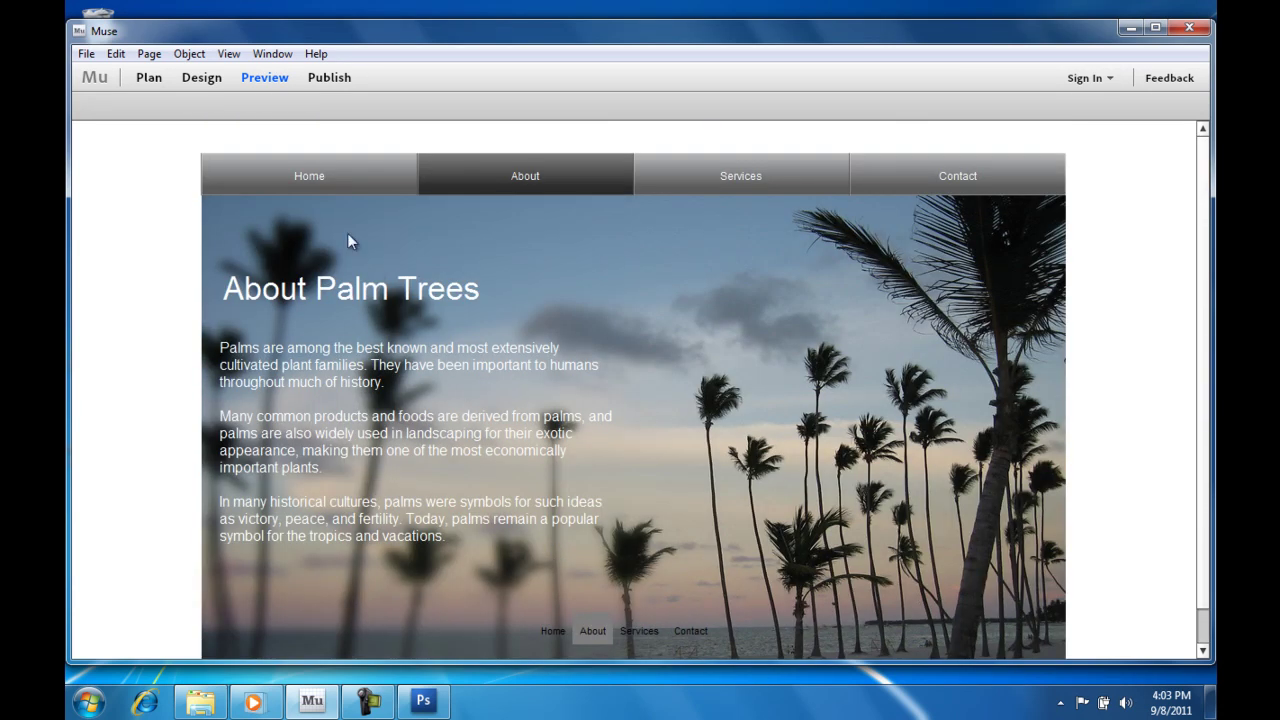
click(200, 77)
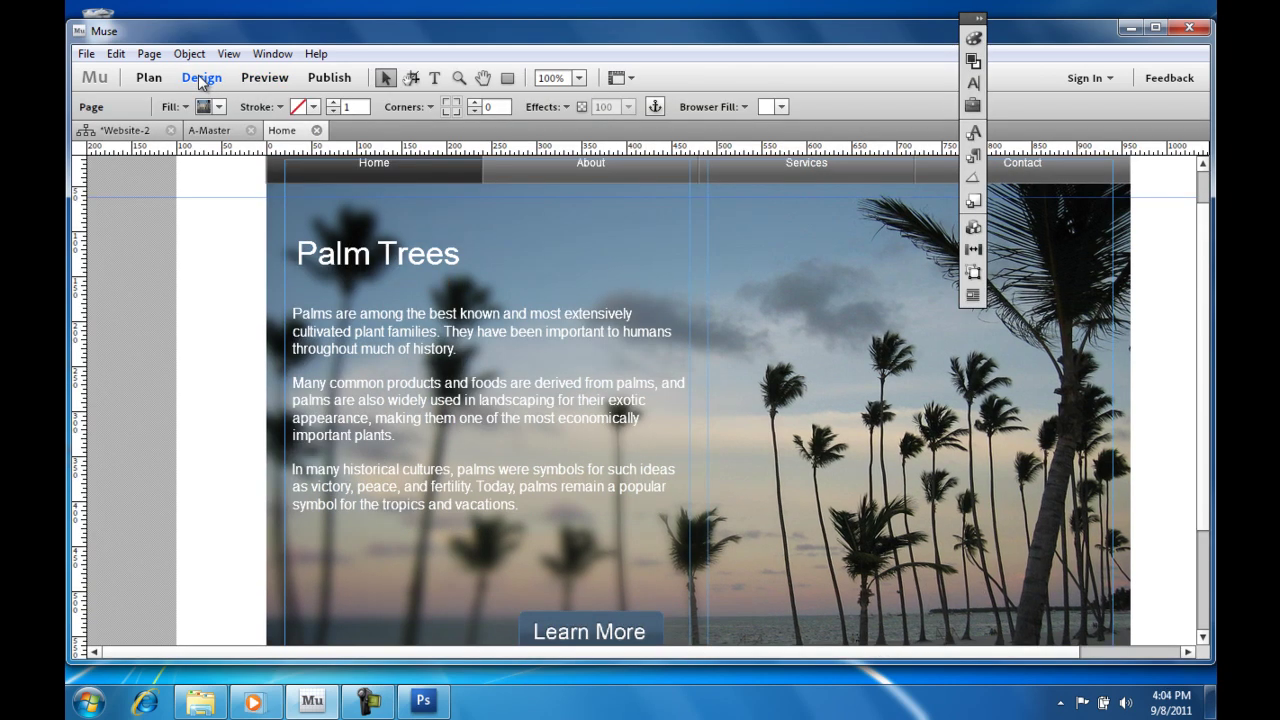
Export the full site as HTML with 'Export all including unchanged content' ticked, to C:\Users\Guest\Documents\MuseExport.
click(86, 55)
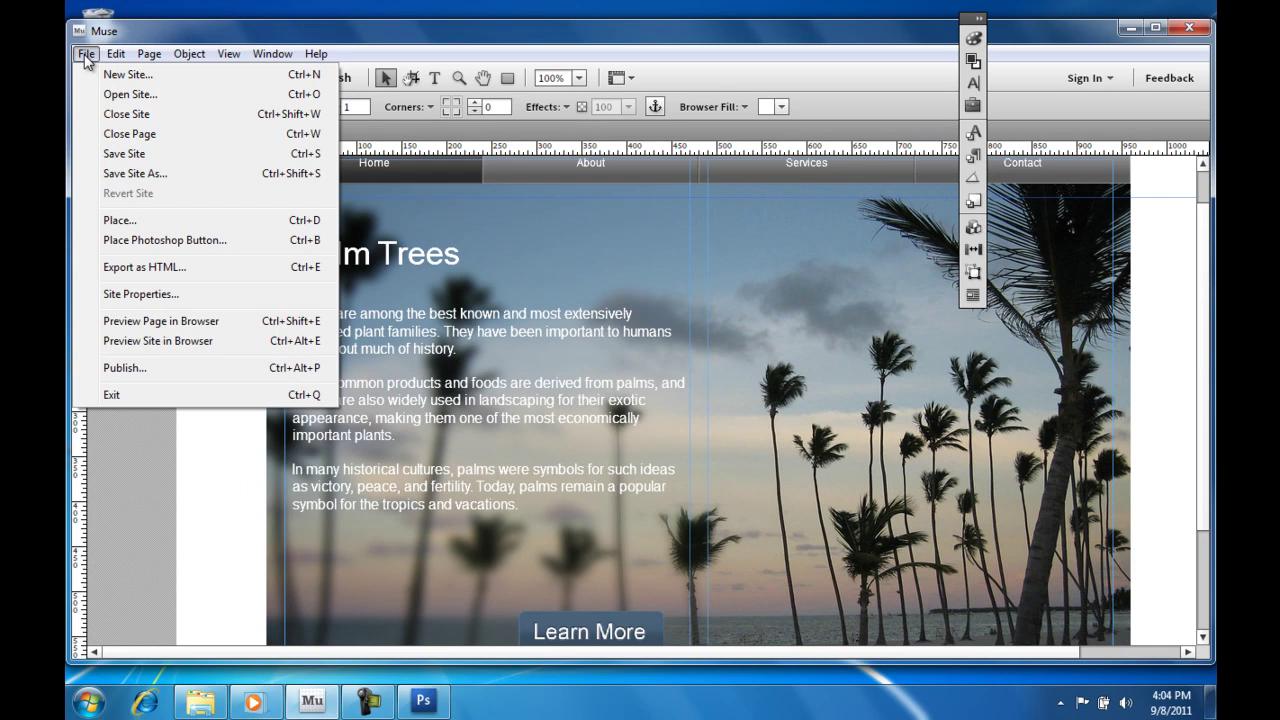
click(174, 268)
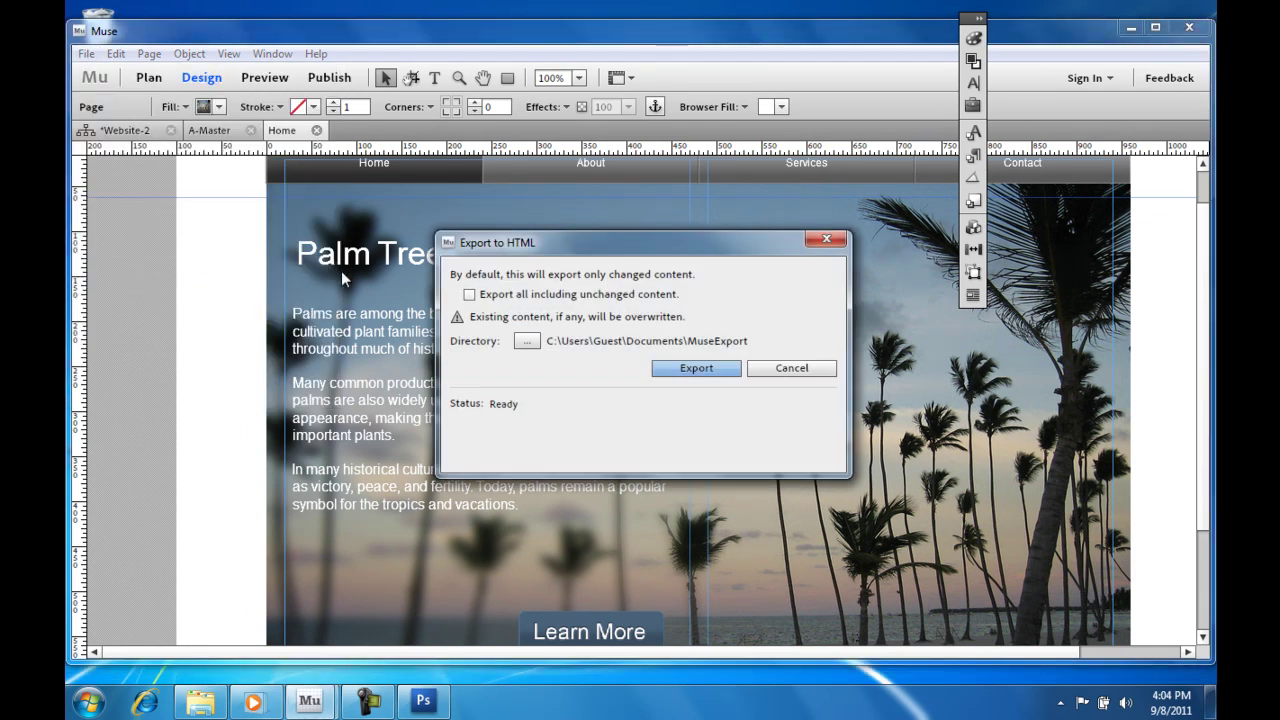
click(469, 294)
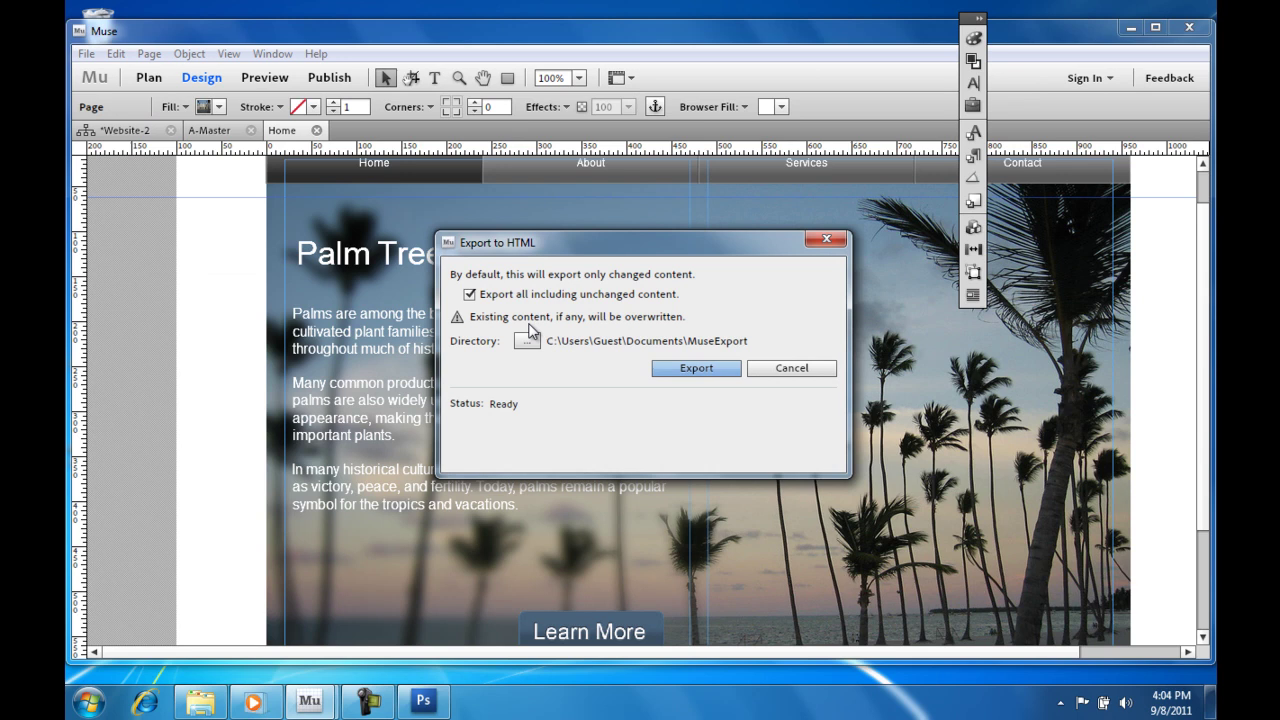
click(716, 371)
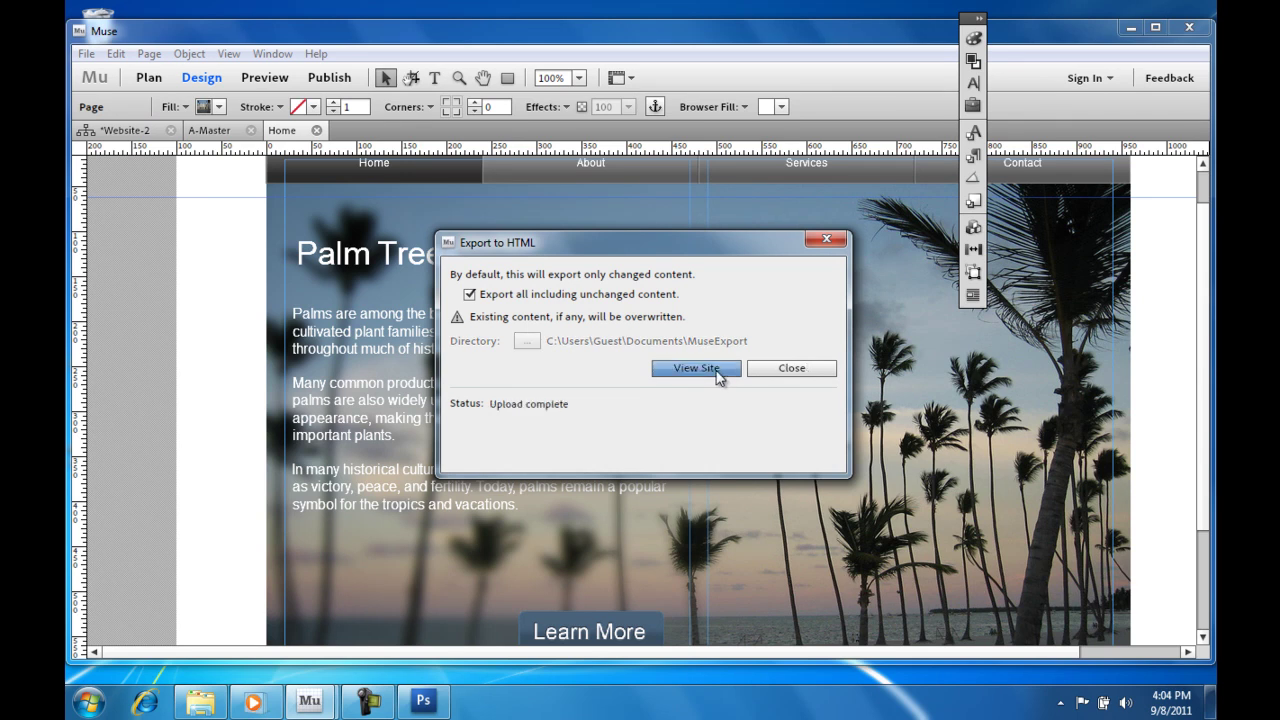
click(790, 372)
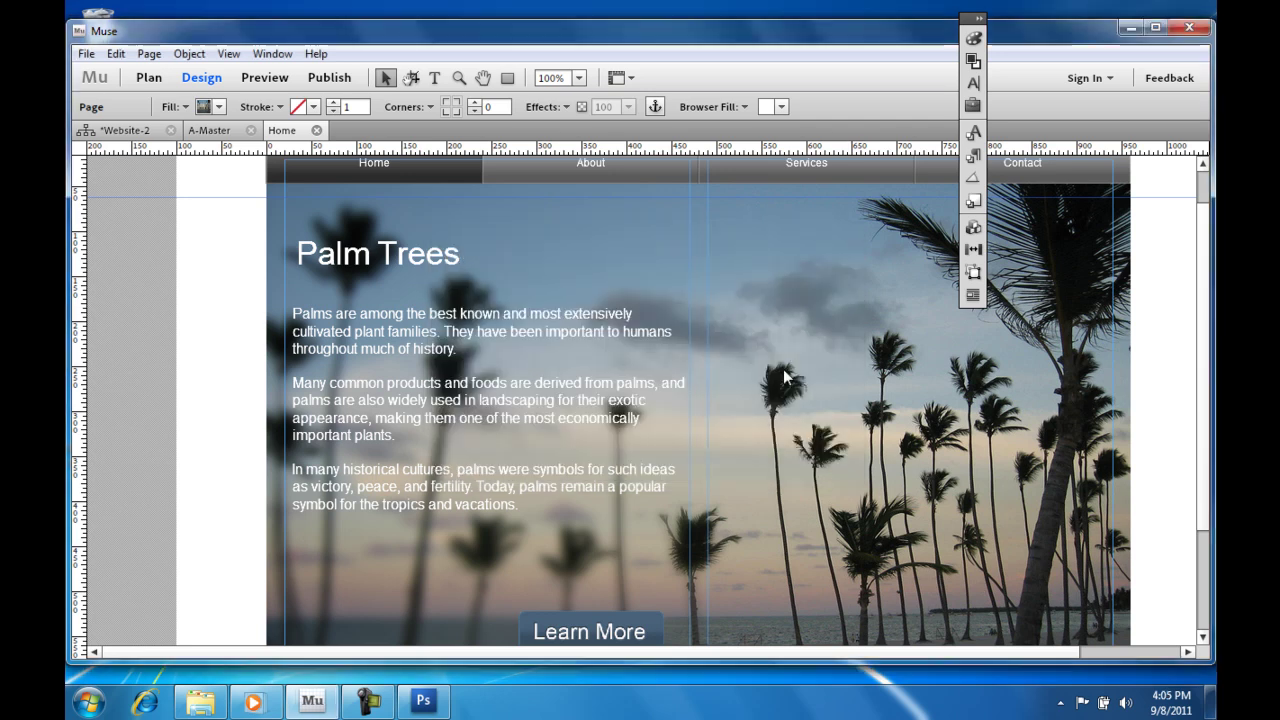